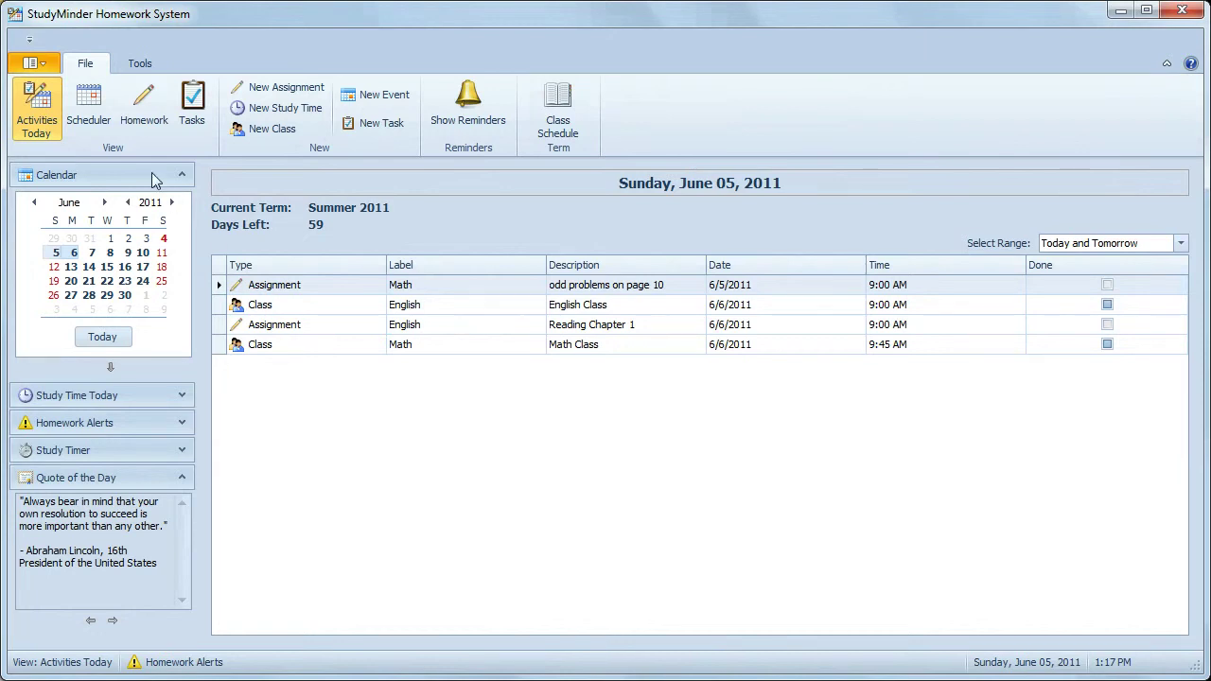
Step: Switch to the Scheduler to show Monday, June 06's English Class, Reading Chapter 1 and Math Class
left_click(92, 114)
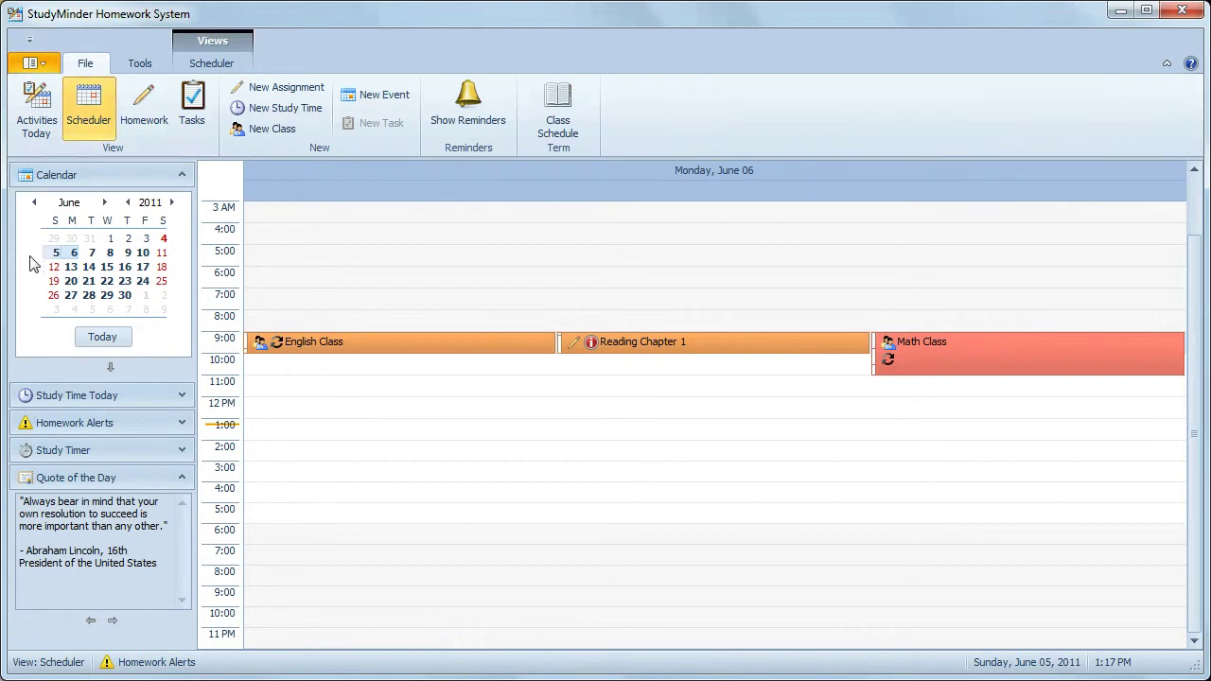
Step: Step the mini calendar through June 7 to Wednesday, June 08
left_click(92, 254)
left_click(110, 254)
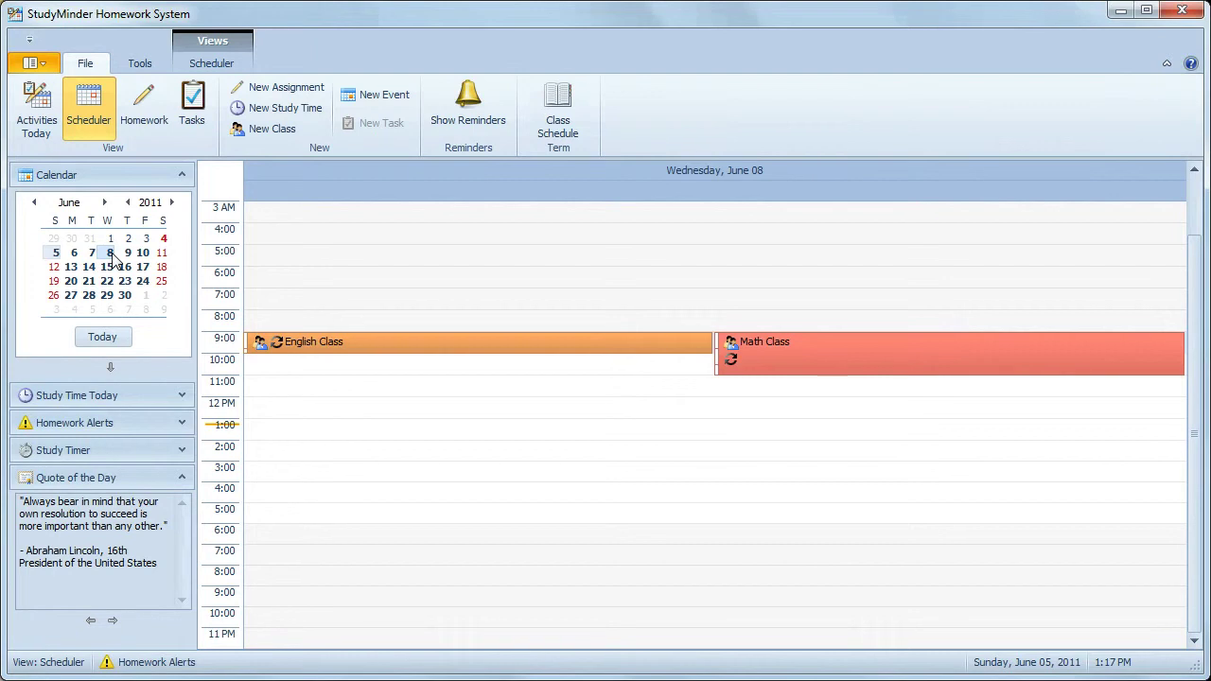
left_click(111, 367)
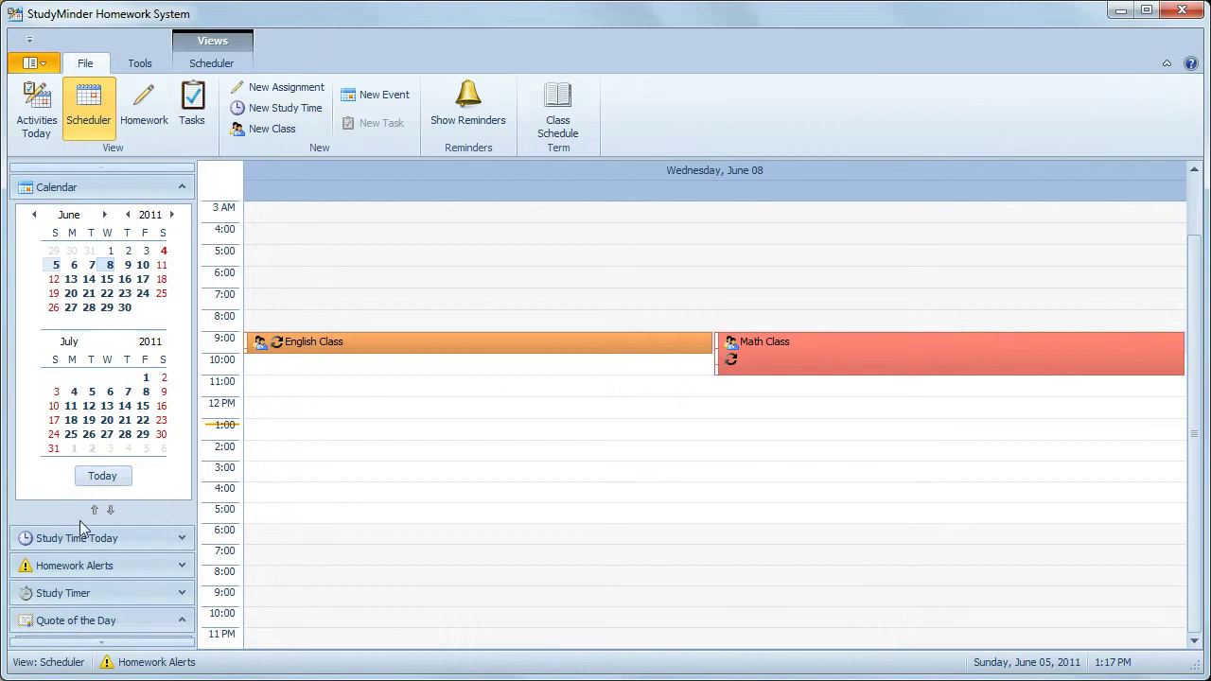
left_click(111, 511)
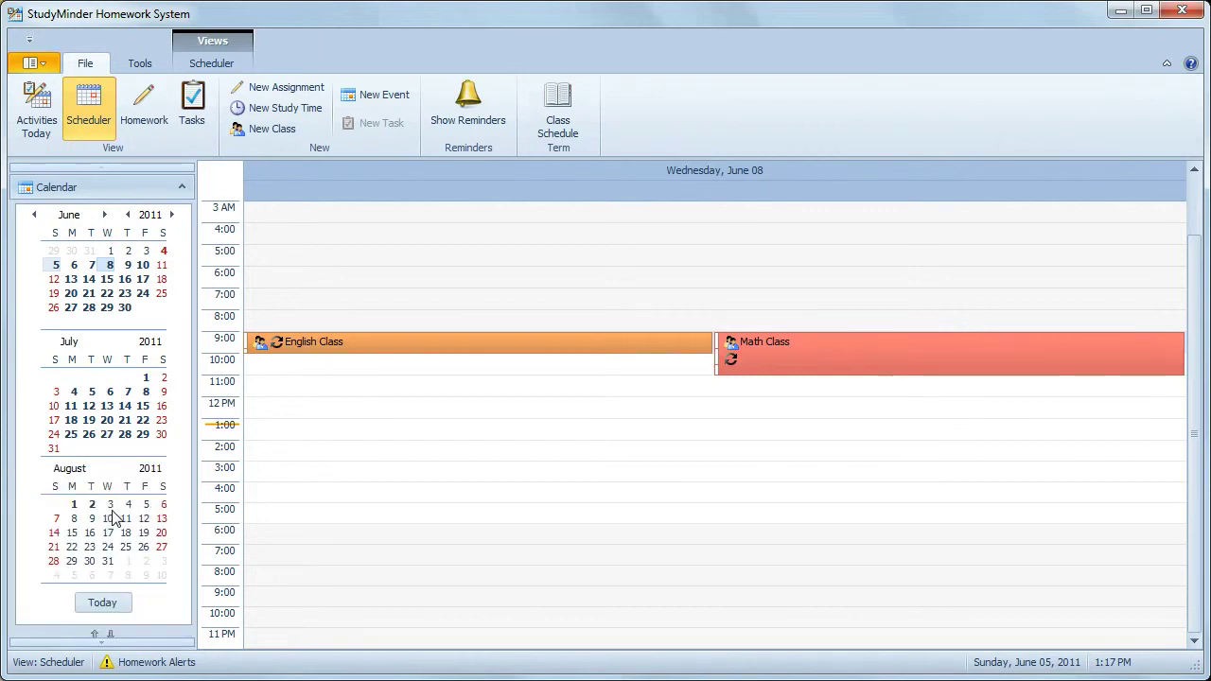
left_click(98, 632)
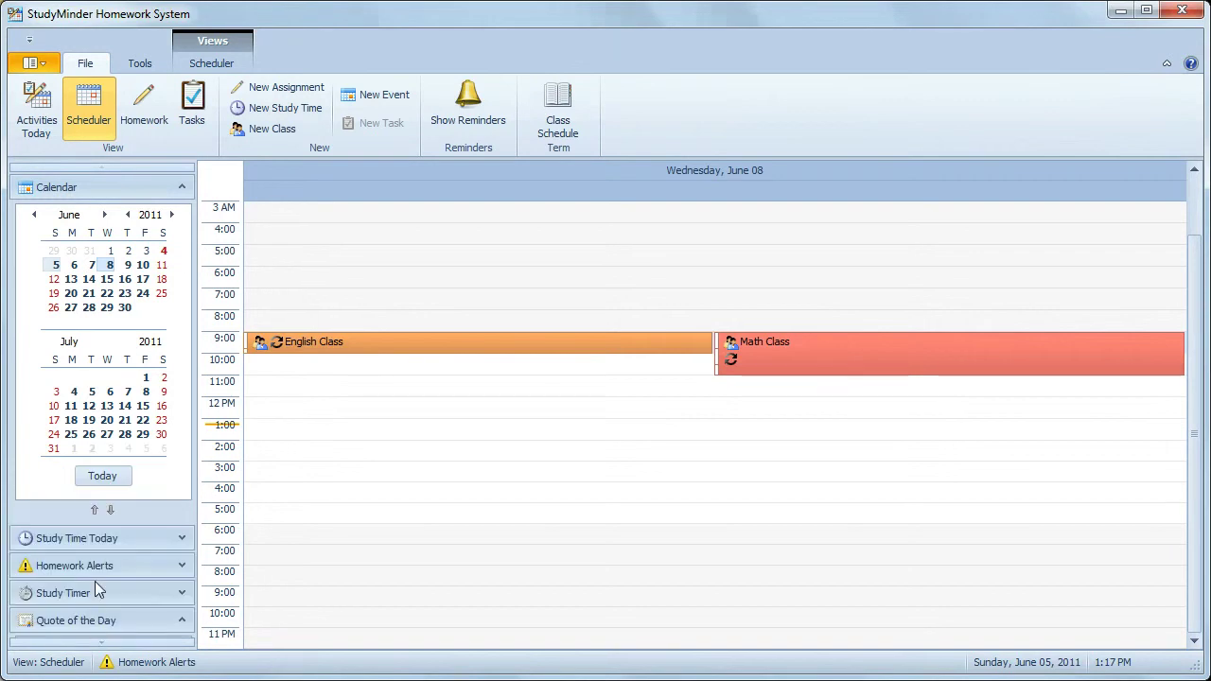
left_click(94, 511)
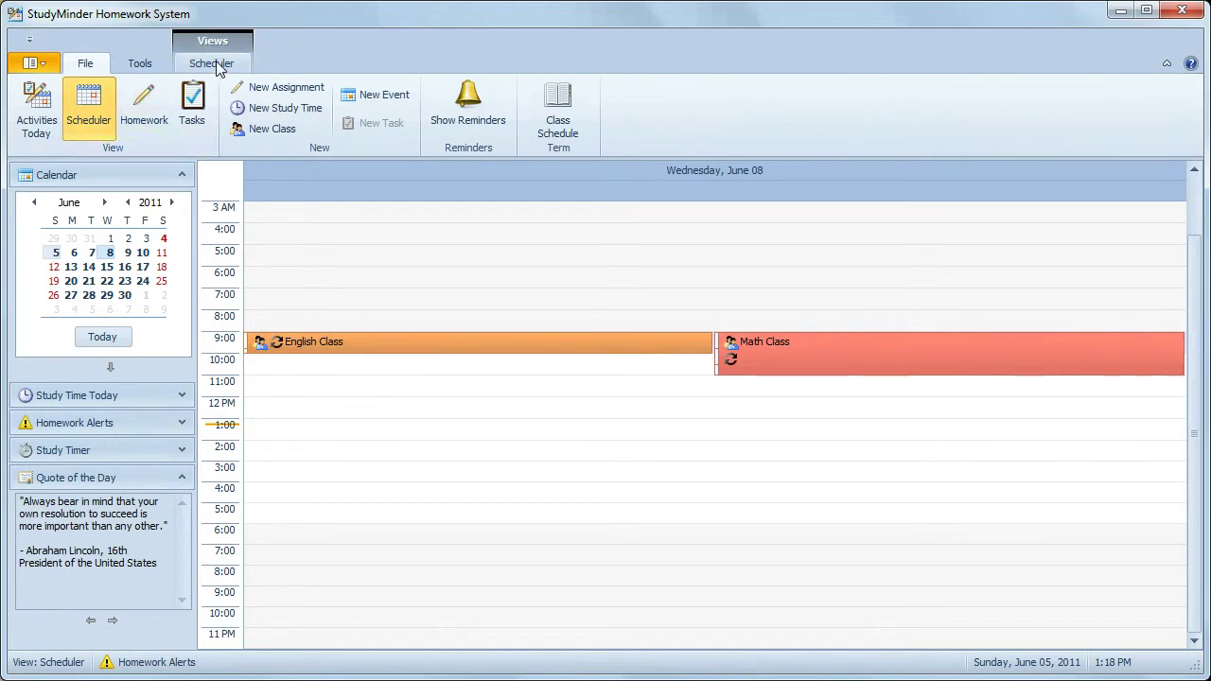
left_click(148, 104)
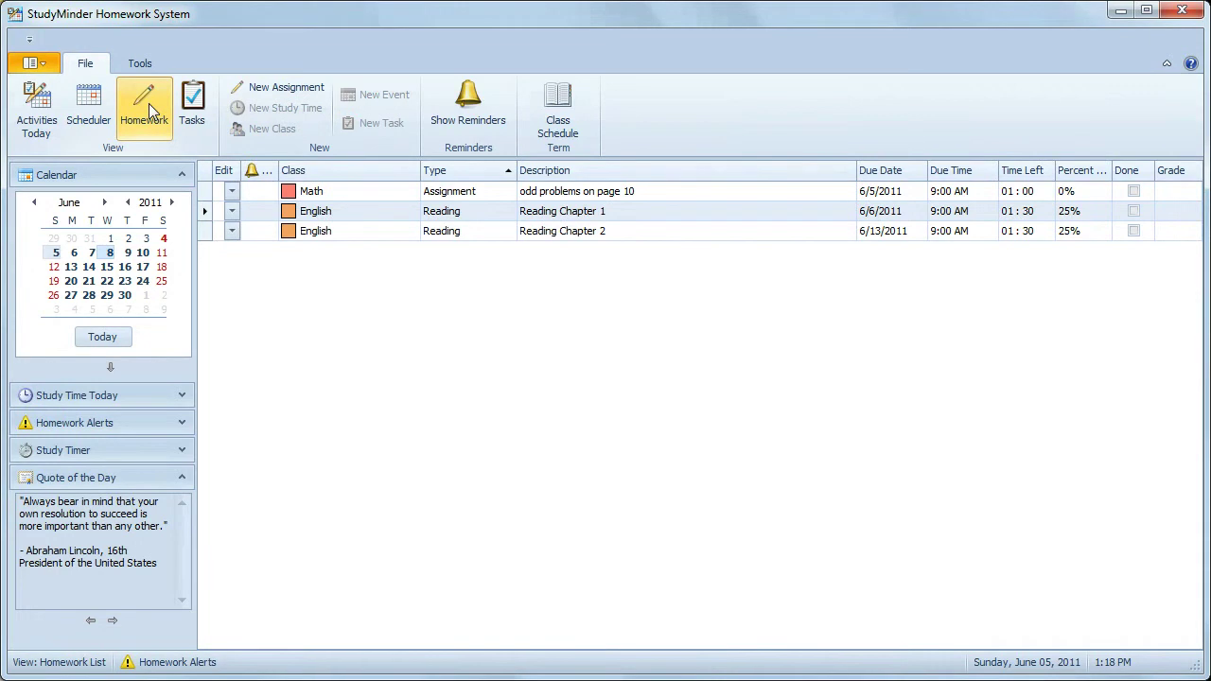
Step: Return to the Scheduler and show its contextual ribbon tab with view and navigation options
left_click(94, 107)
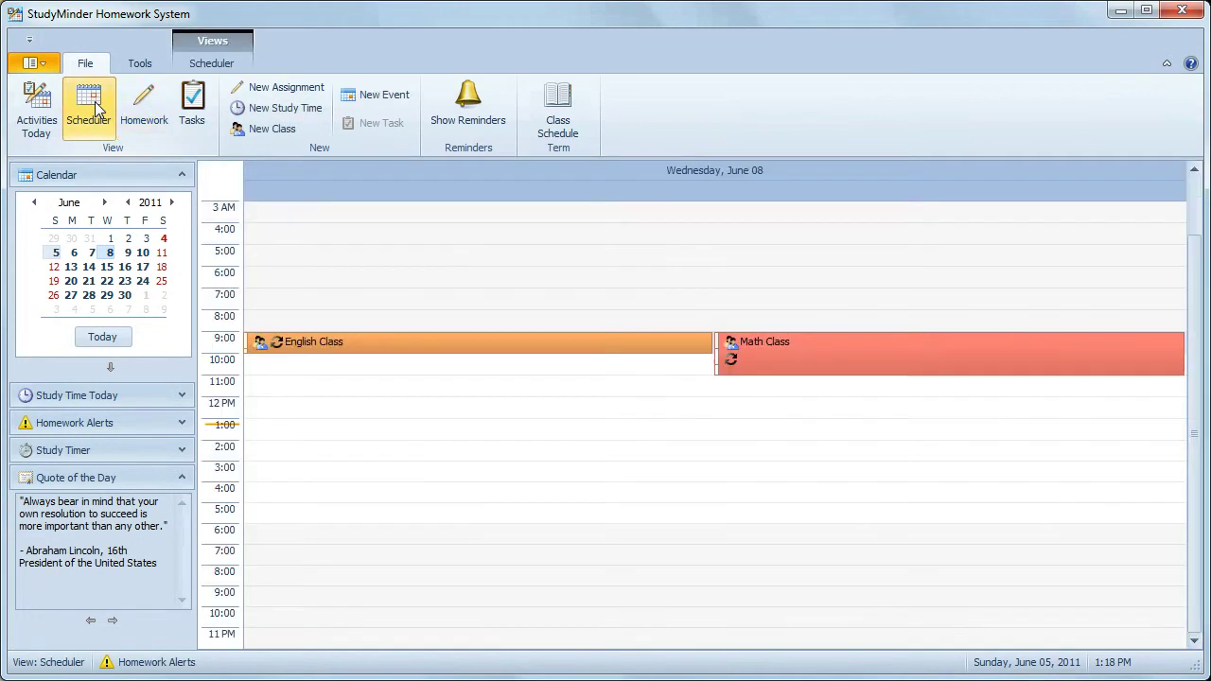
left_click(228, 64)
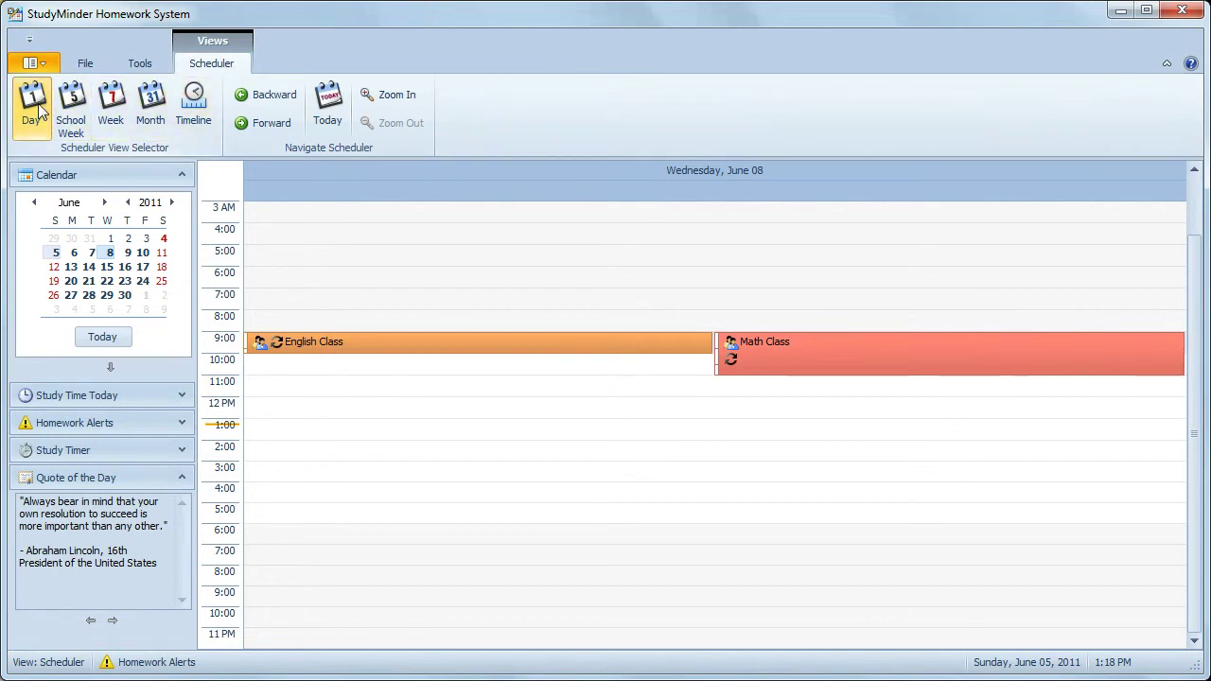
Step: Cycle through School Week, Week and Month views, ending on the Timeline view from June 08
left_click(71, 108)
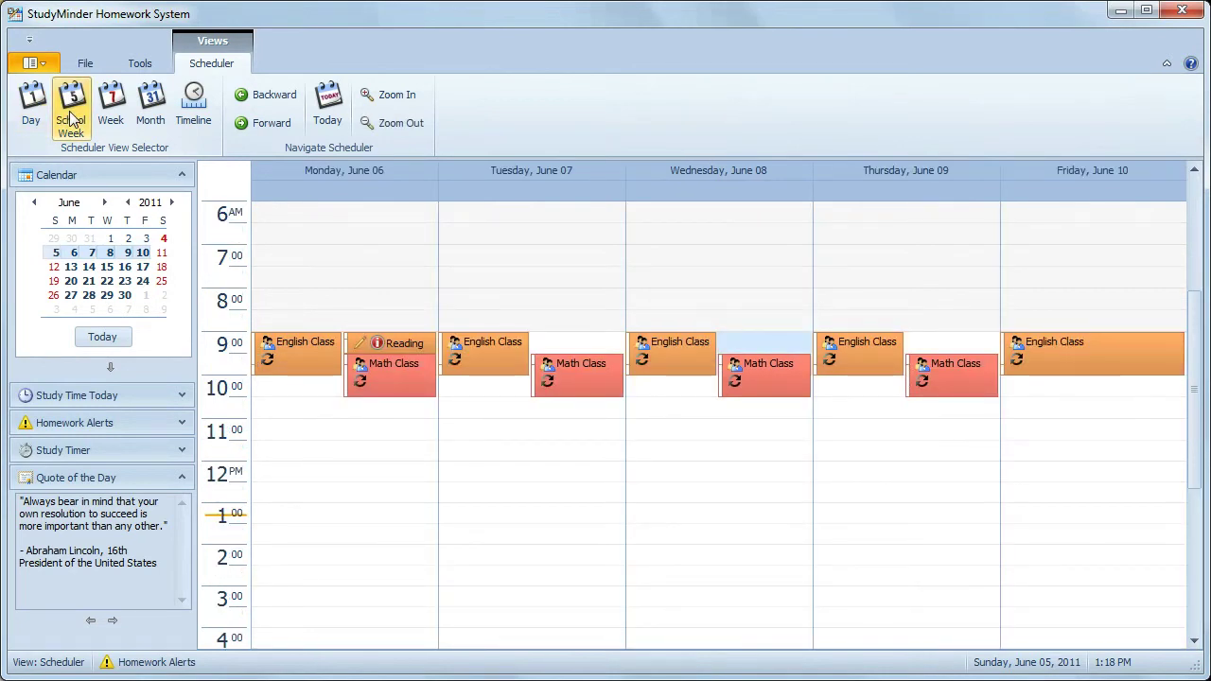
left_click(111, 112)
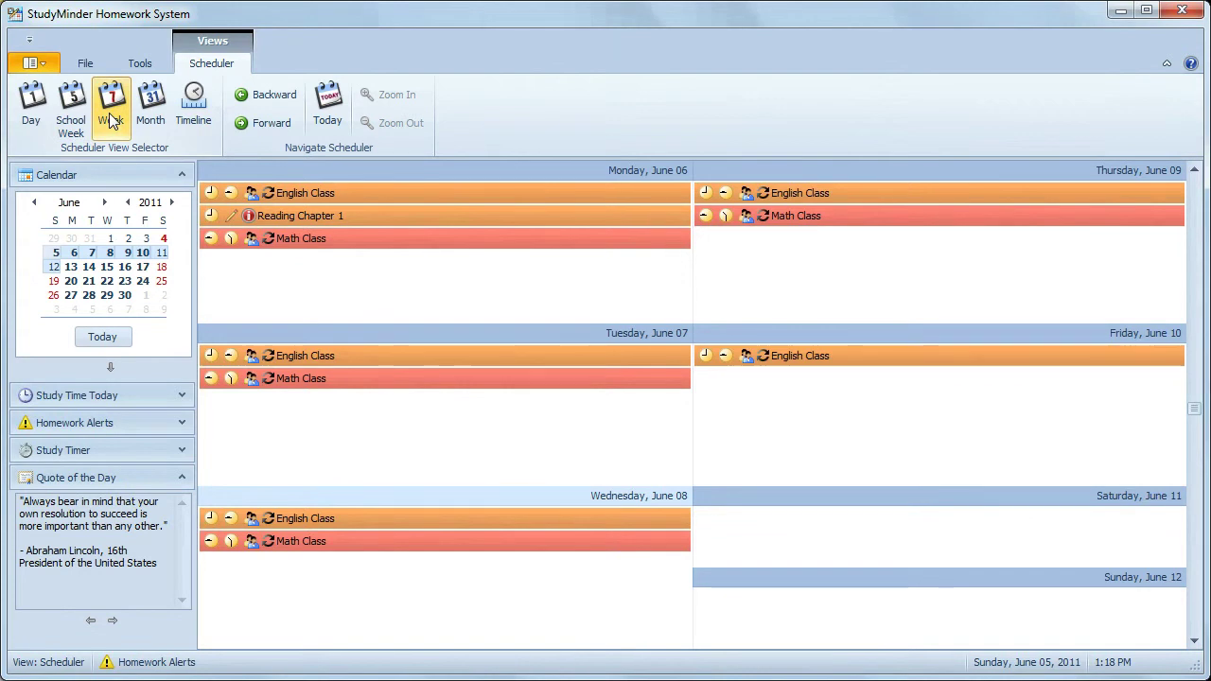
left_click(149, 117)
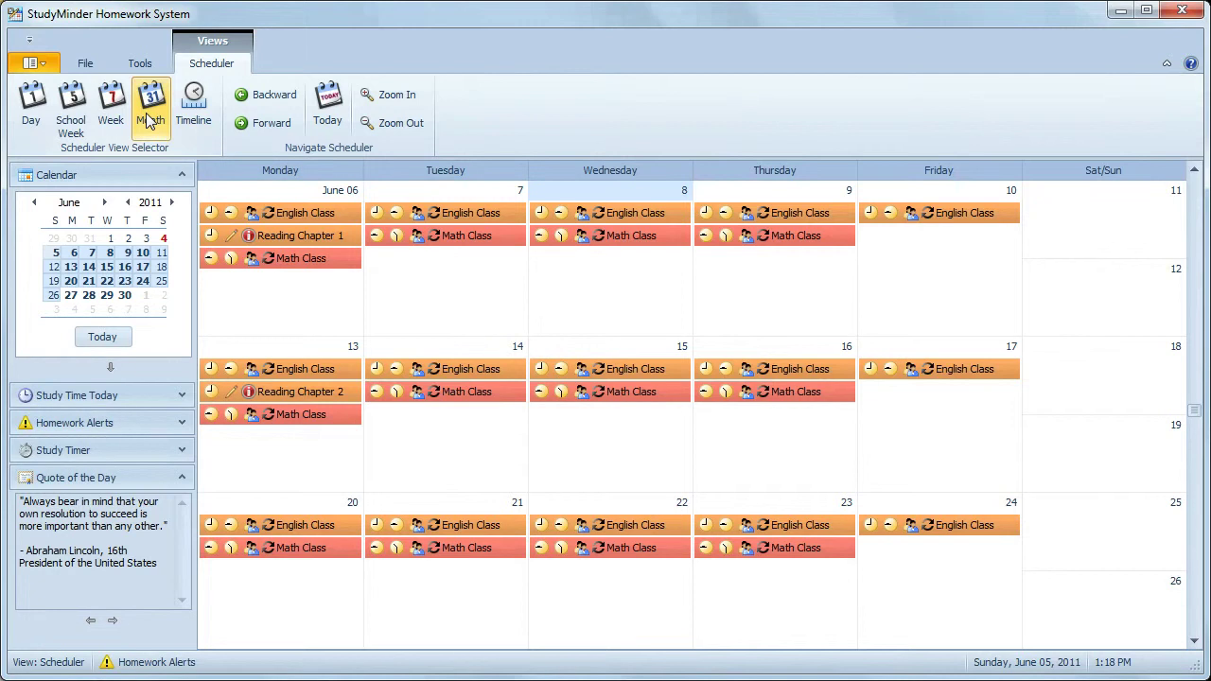
left_click(194, 112)
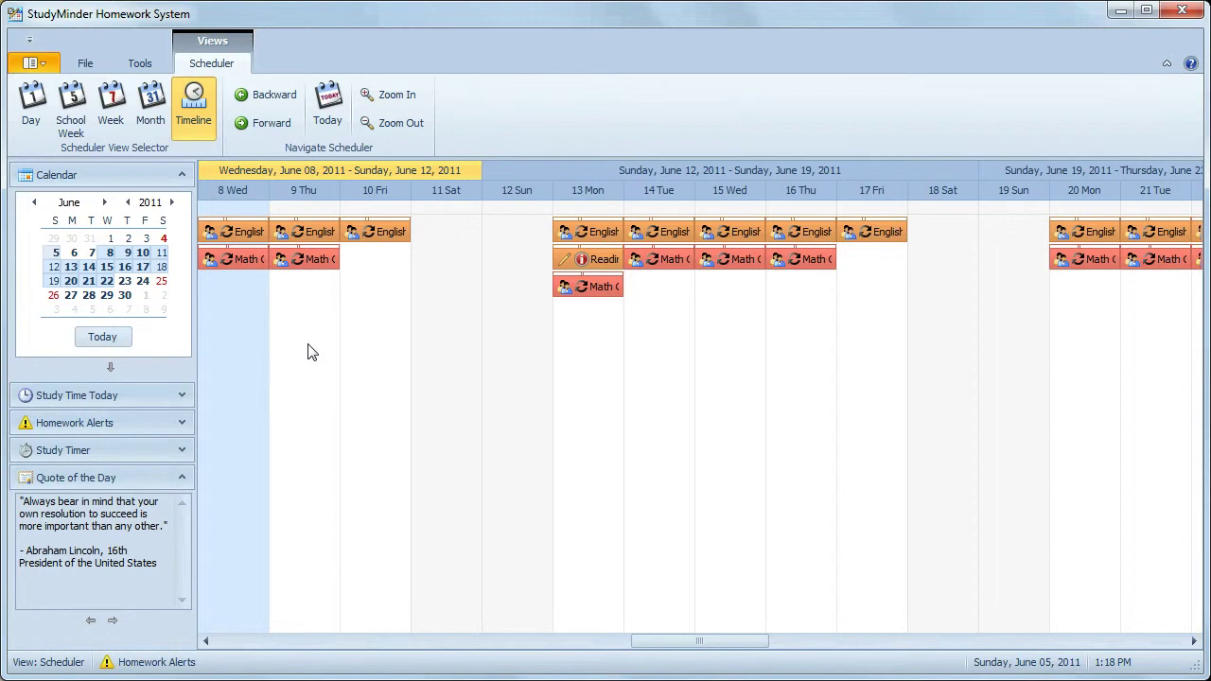
Step: Zoom the timeline into hours, back out to weekly columns, and scroll left to May
left_click(390, 95)
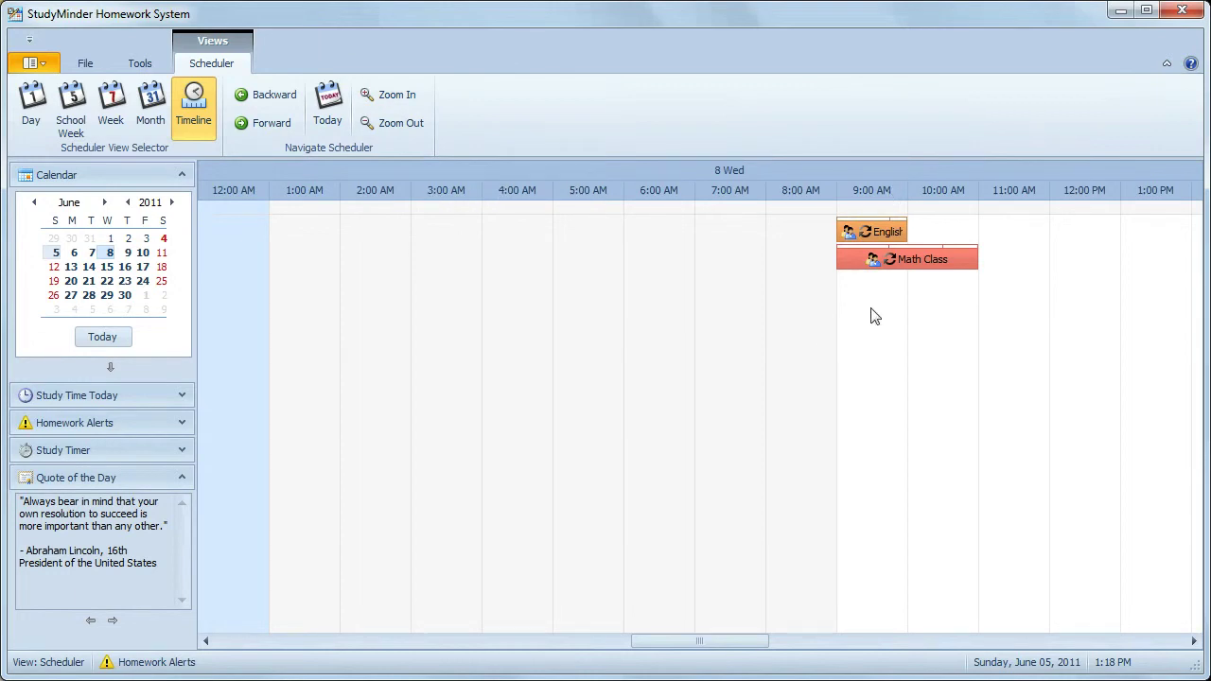
left_click(394, 123)
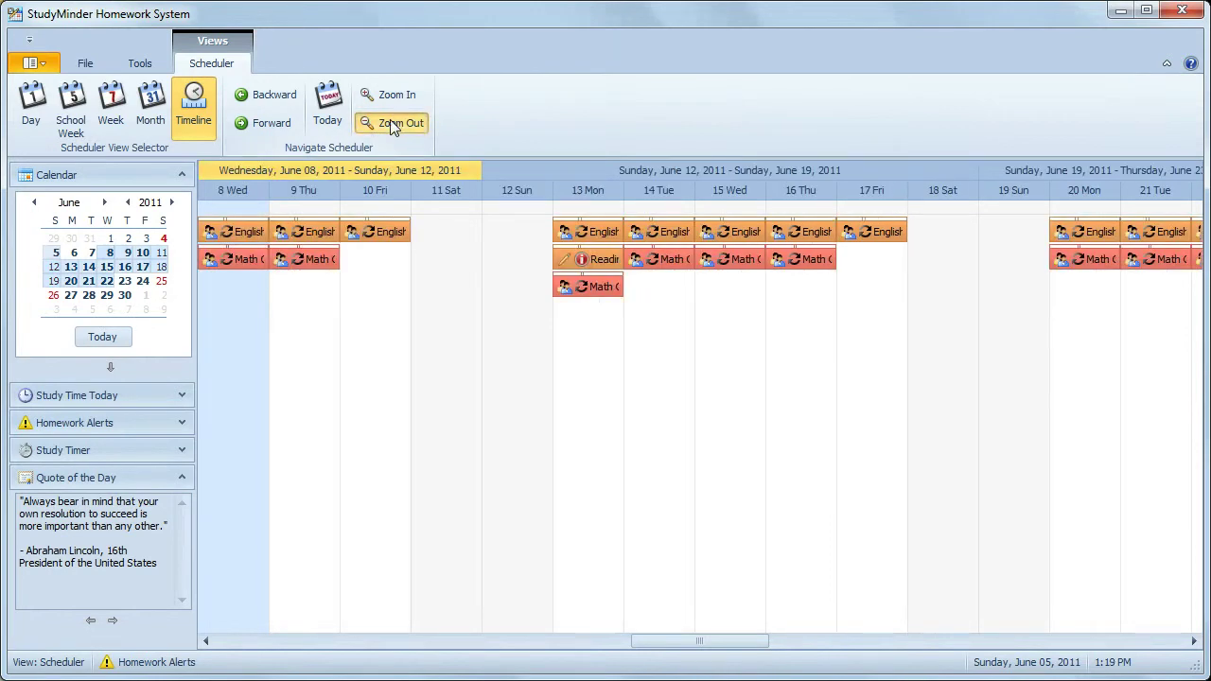
left_click(393, 124)
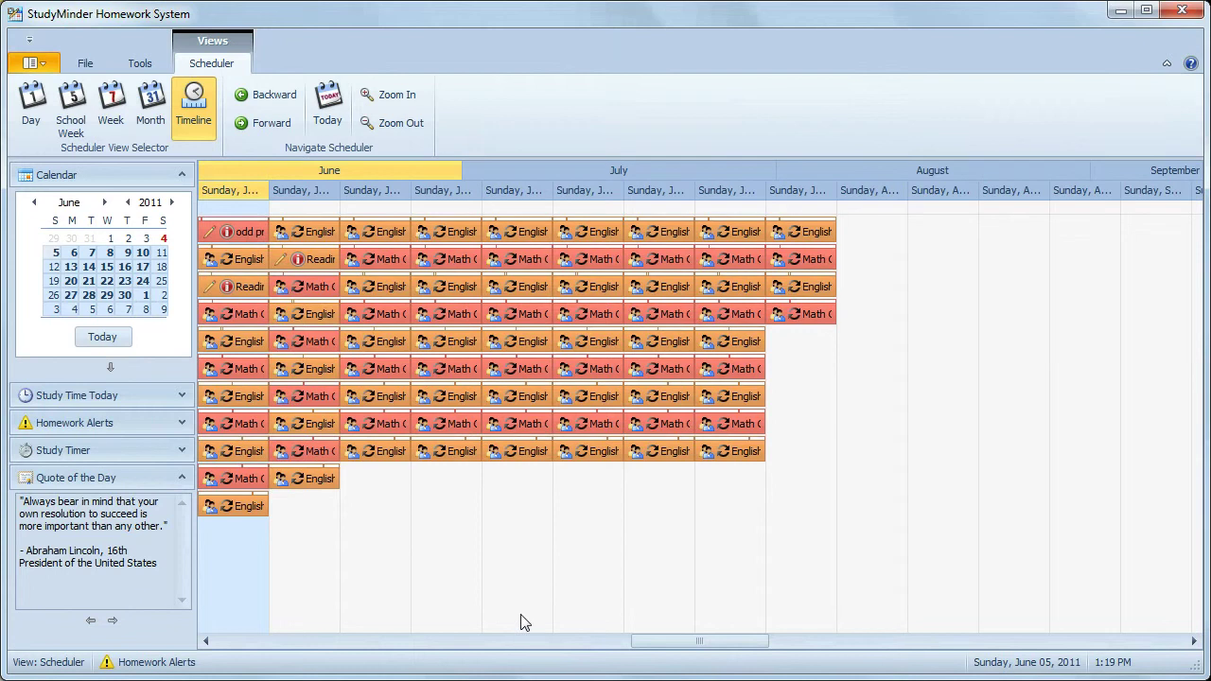
mouse_move(678, 647)
left_mouse_down()
mouse_move(613, 651)
mouse_move(664, 643)
left_mouse_up()
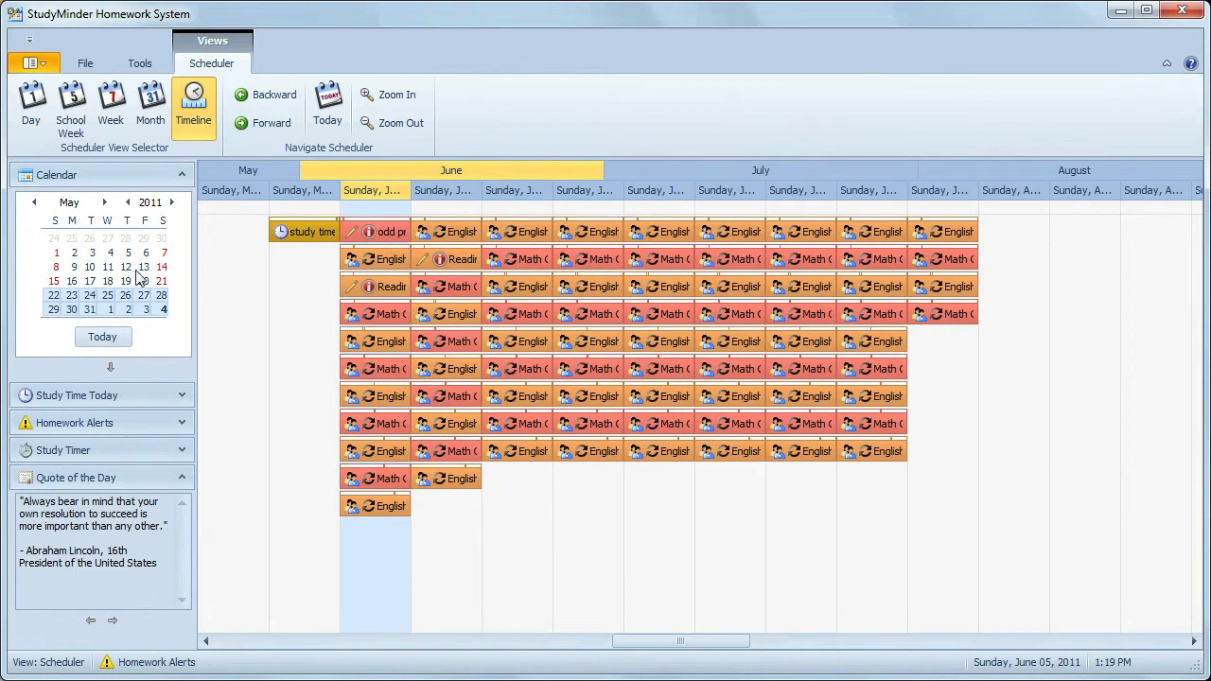
Step: Visit May 1, return to Today, then select June 6–10 together in the mini calendar
left_click(56, 254)
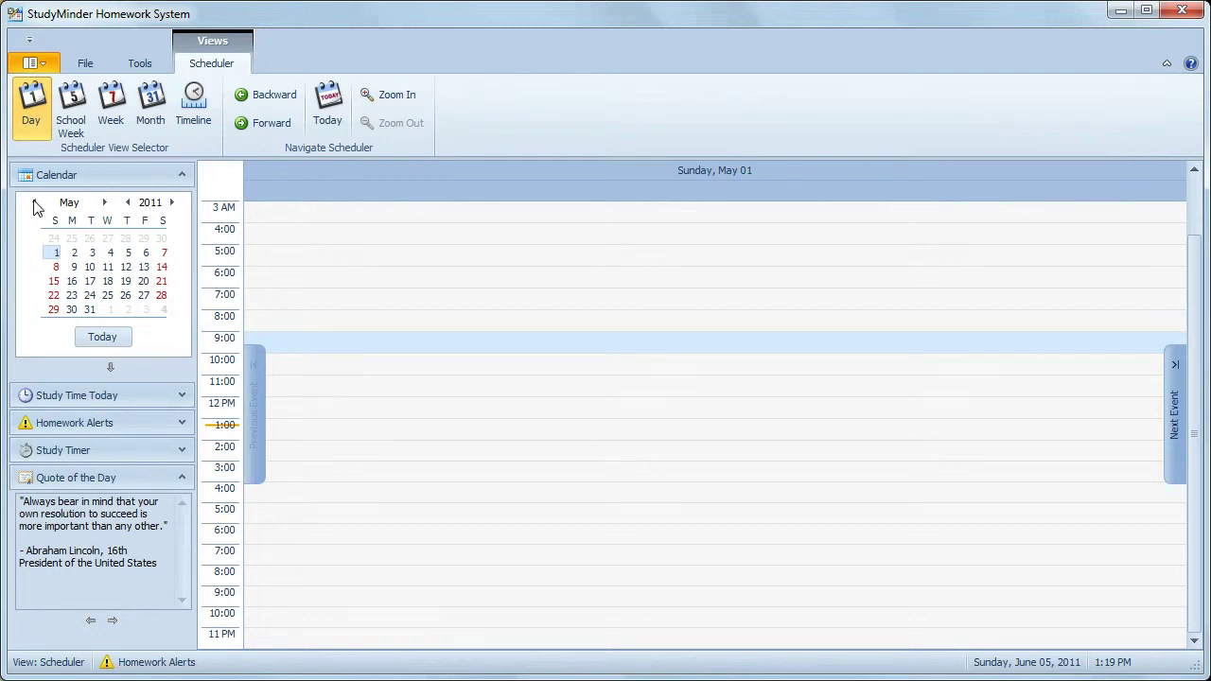
left_click(102, 339)
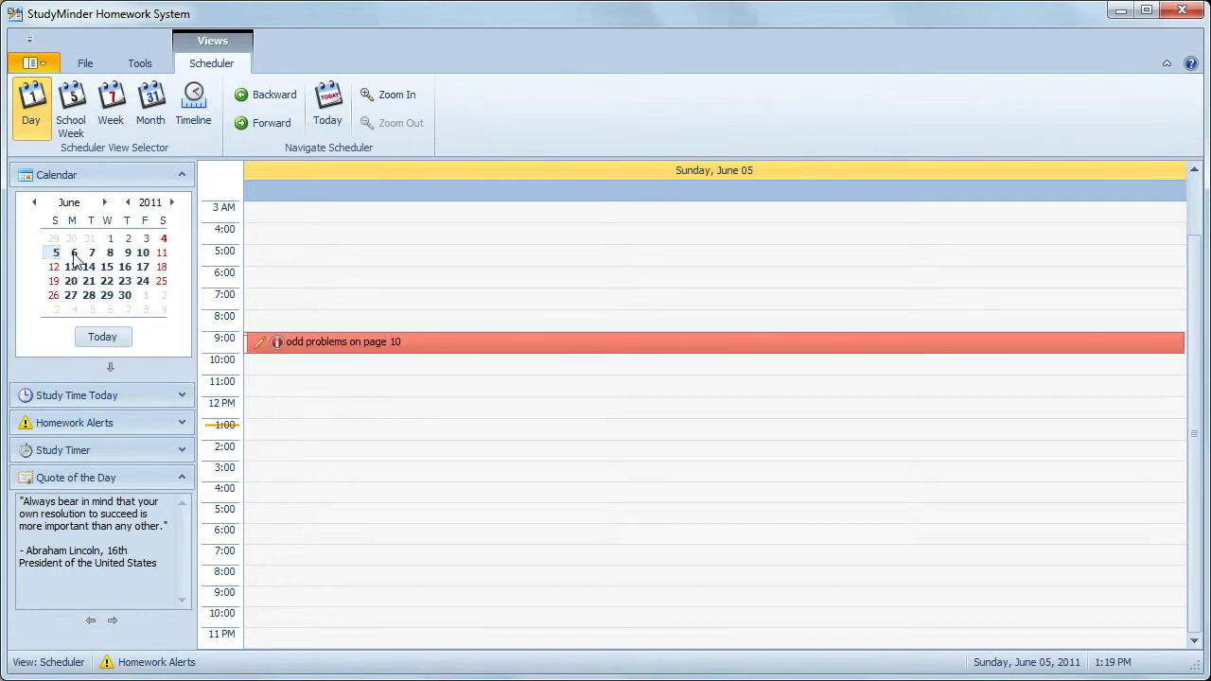
left_click_drag(75, 256, 141, 256)
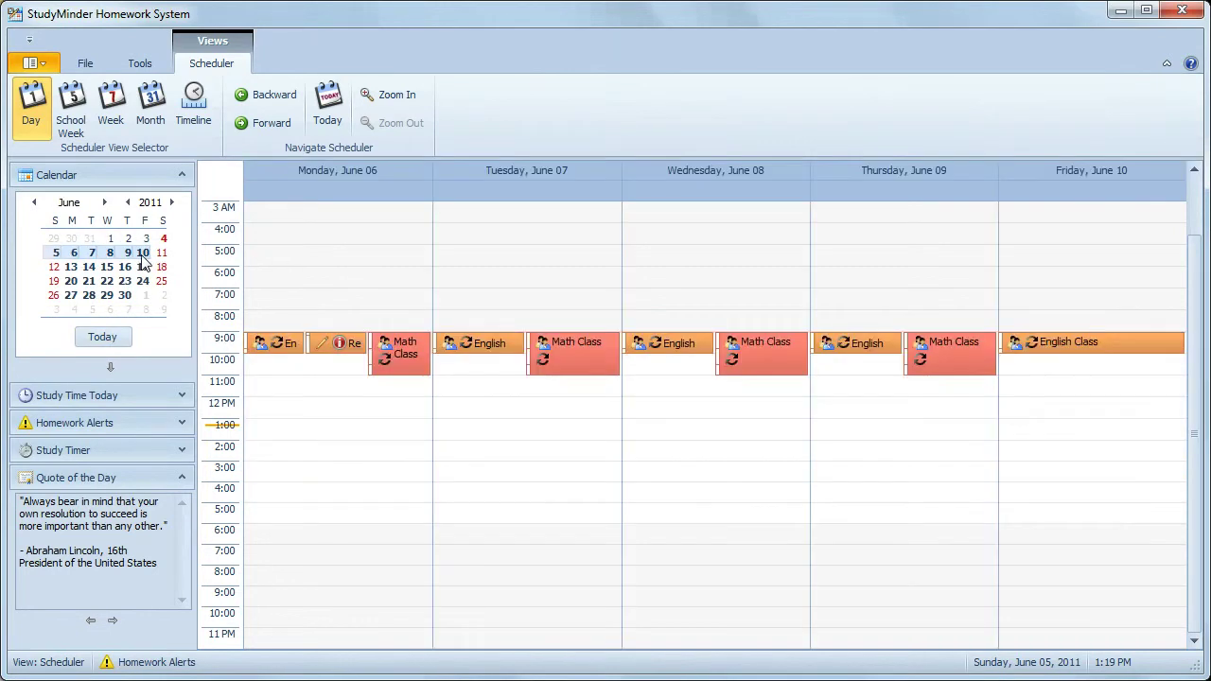
Step: Start a New Assignment form in the Monday, June 06 2:00 PM slot
left_click(347, 457)
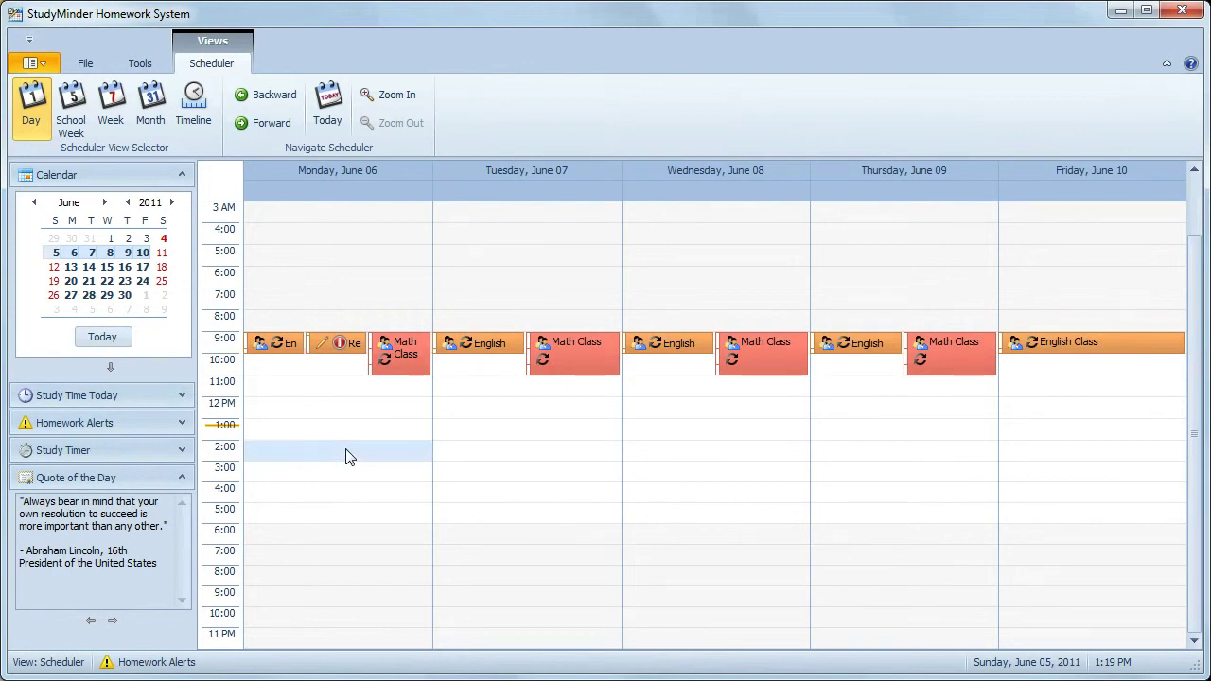
left_click(473, 457)
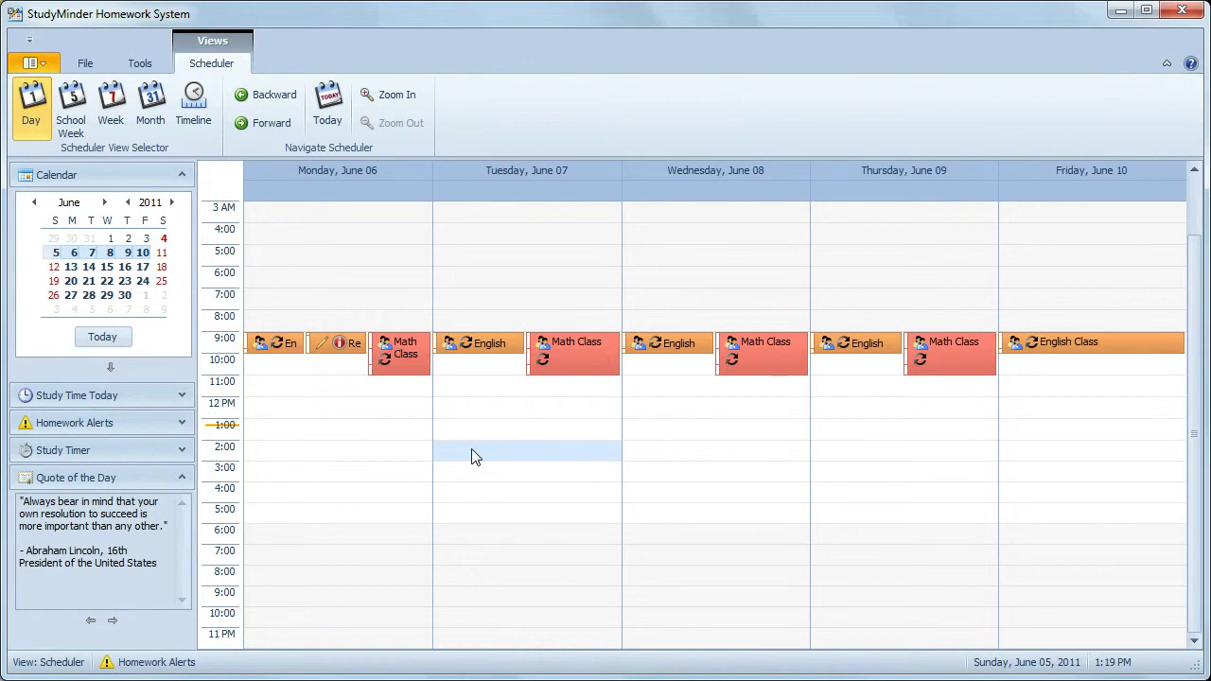
left_click(357, 459)
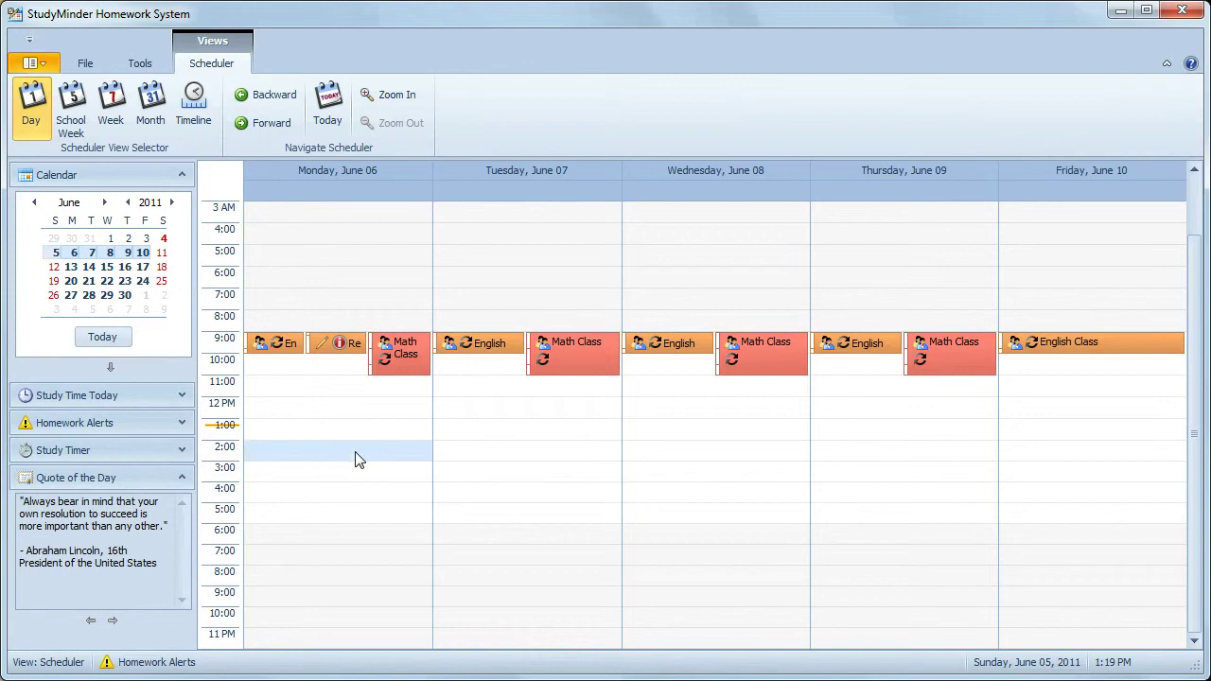
right_click(356, 453)
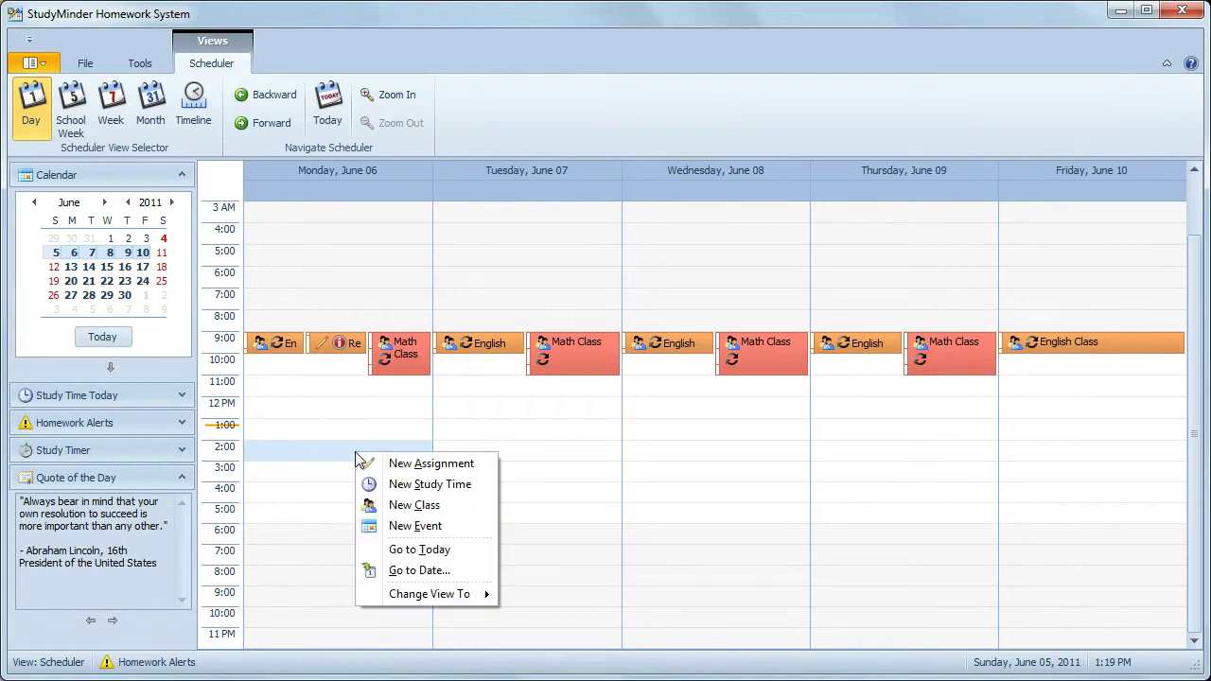
left_click(403, 466)
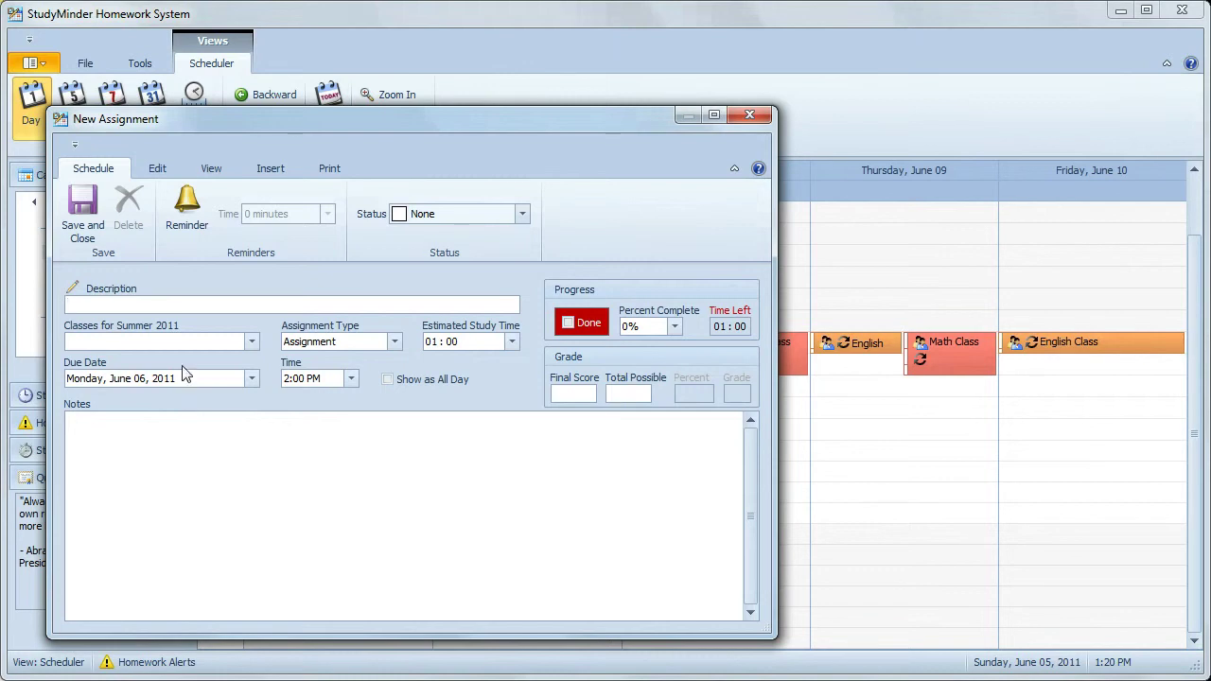
Step: Create a Science assignment of type Quiz described 'quiz' at Monday 2:00 PM and save it
left_click(183, 342)
left_click(169, 398)
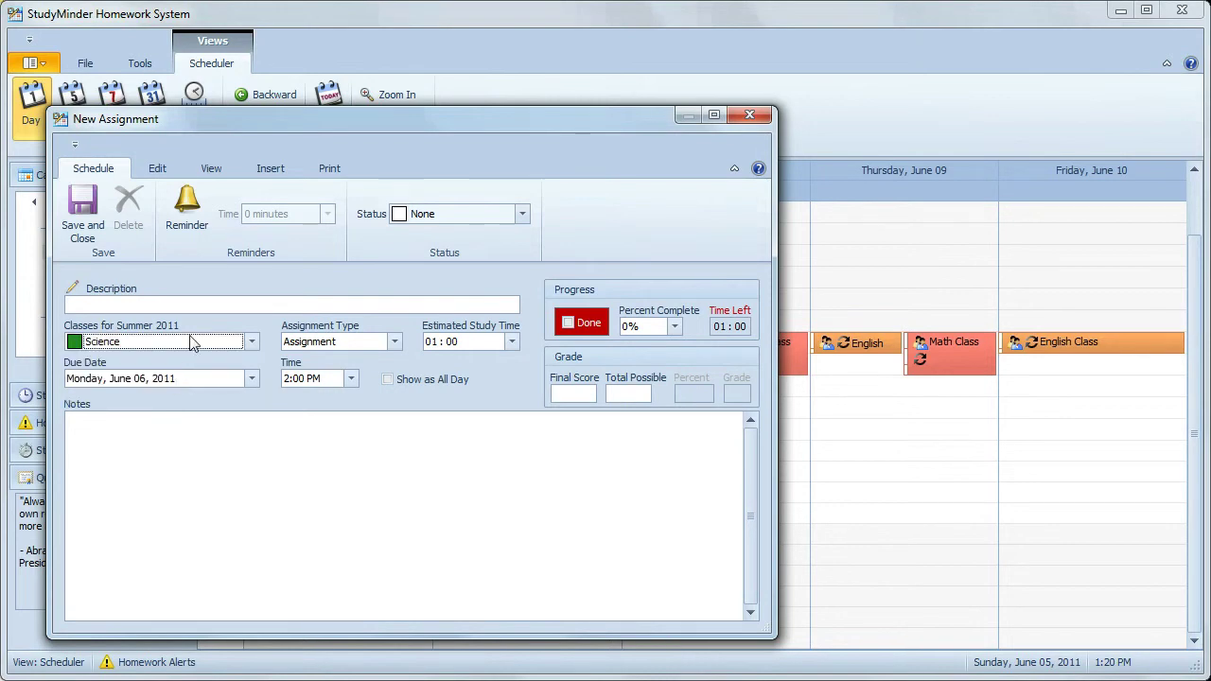
left_click(203, 304)
type("quiz")
left_click(395, 342)
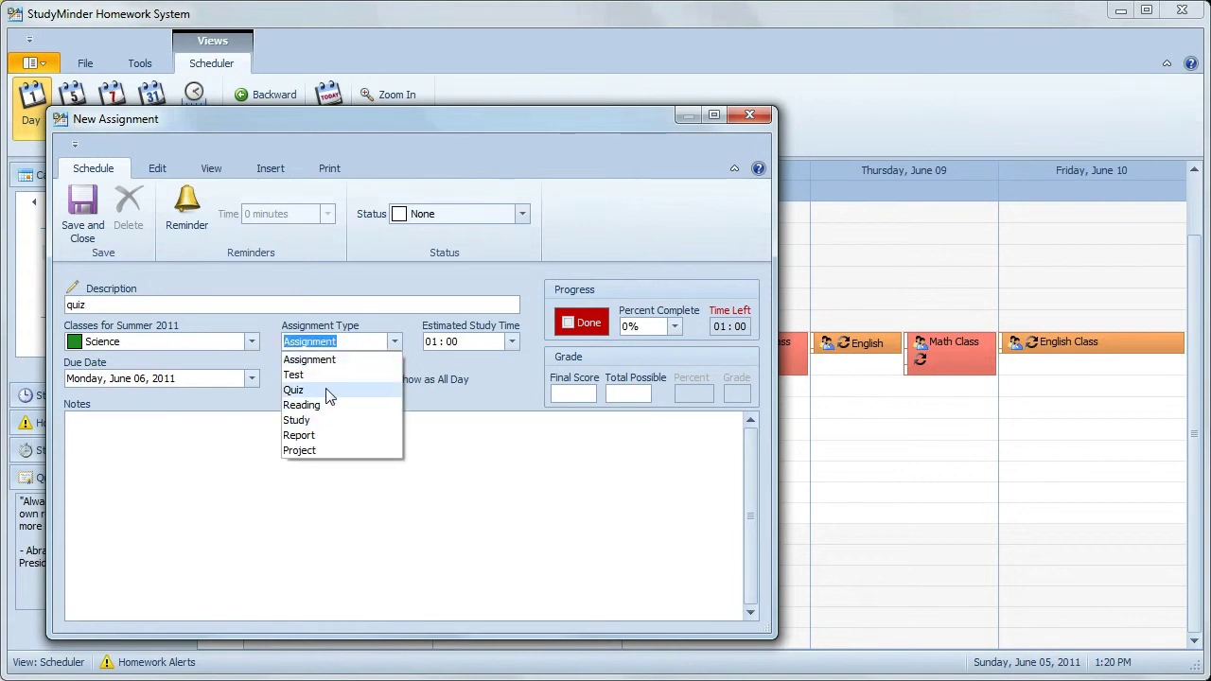
left_click(325, 389)
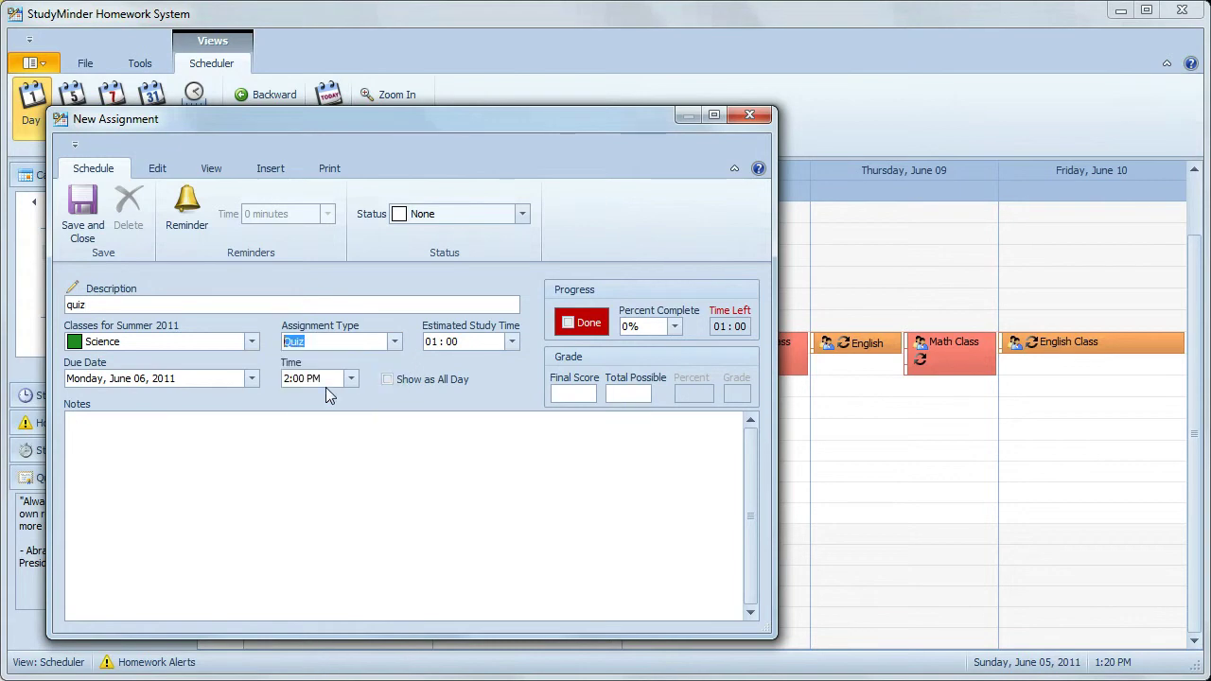
left_click(85, 217)
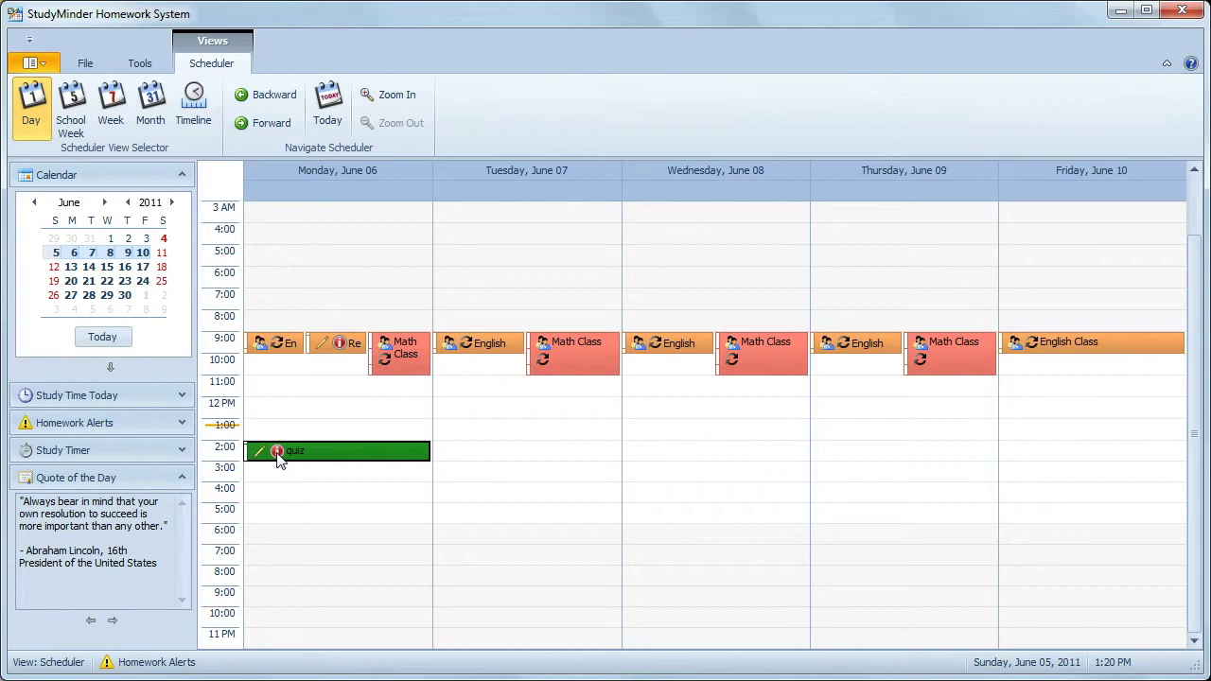
double_click(279, 454)
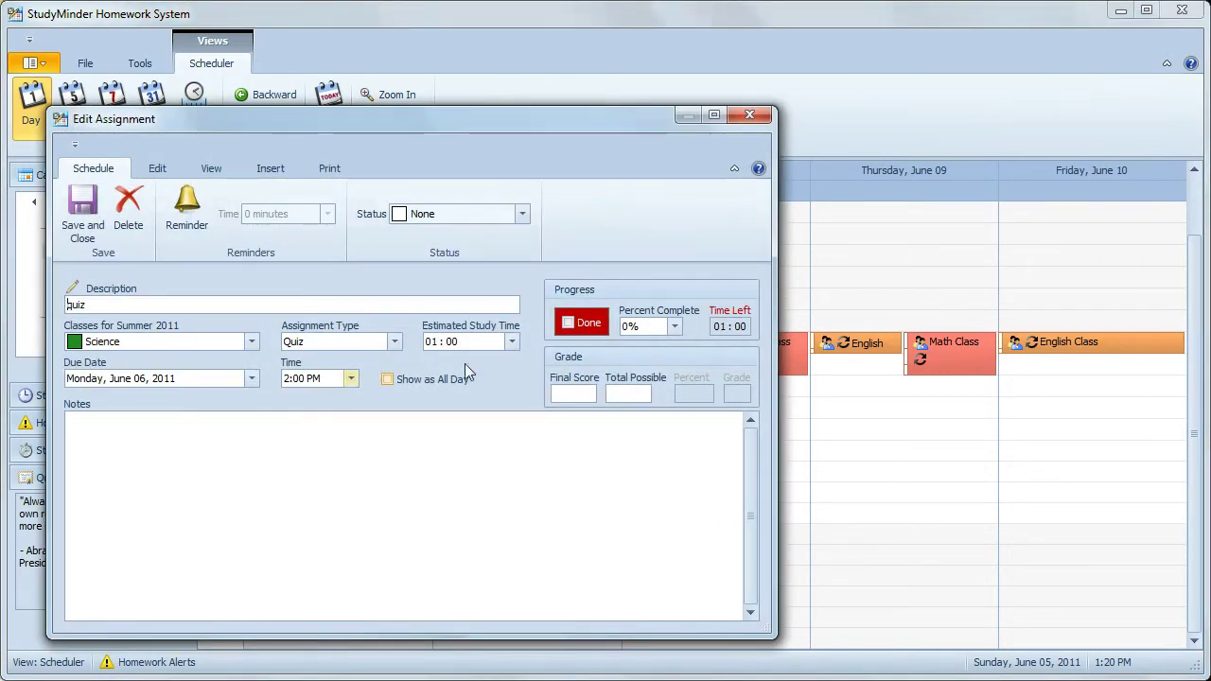
left_click(569, 323)
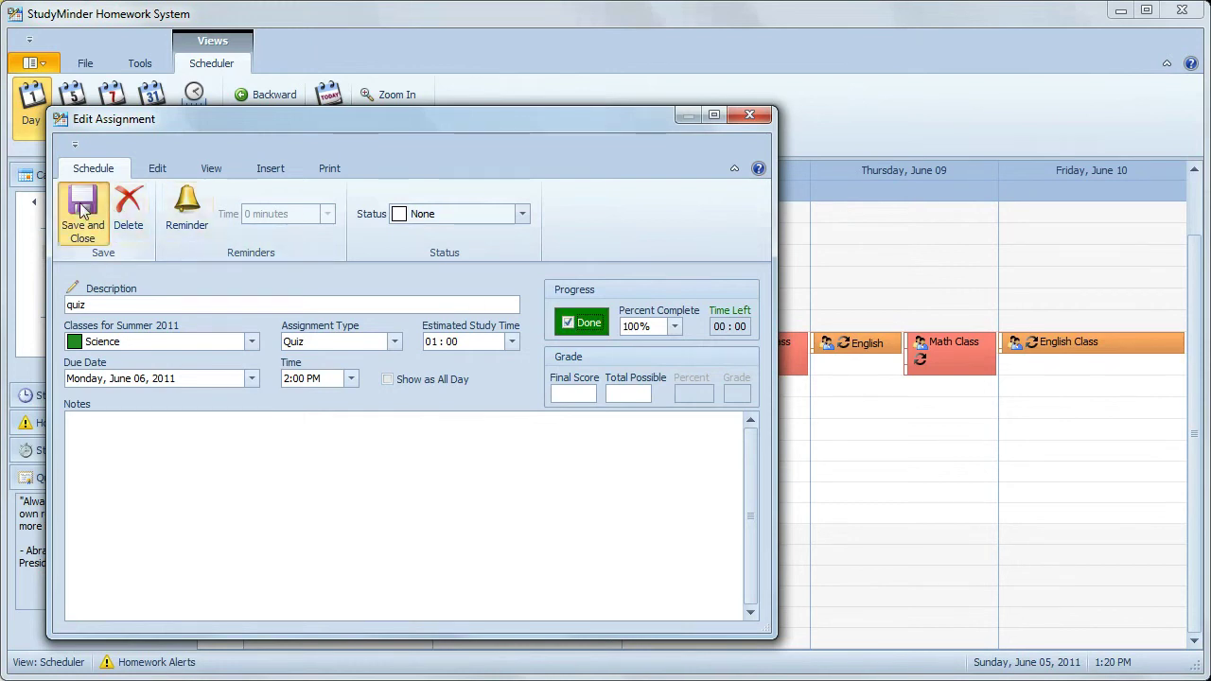
left_click(82, 213)
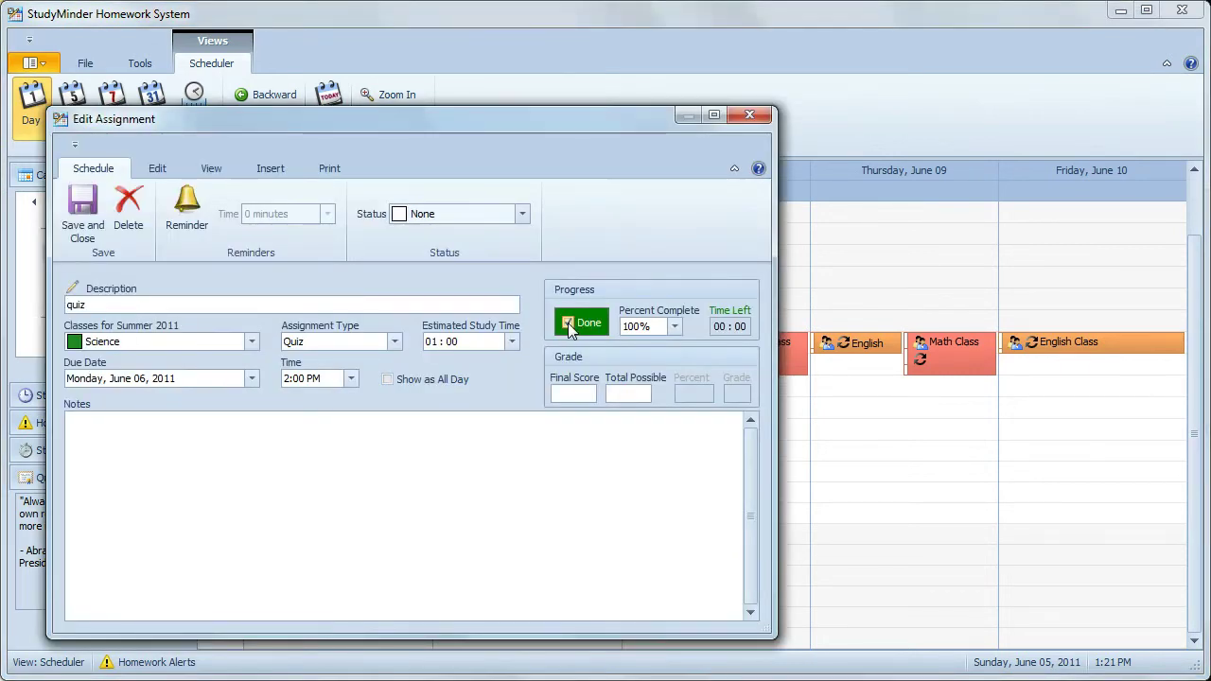
left_click(569, 324)
left_click(91, 213)
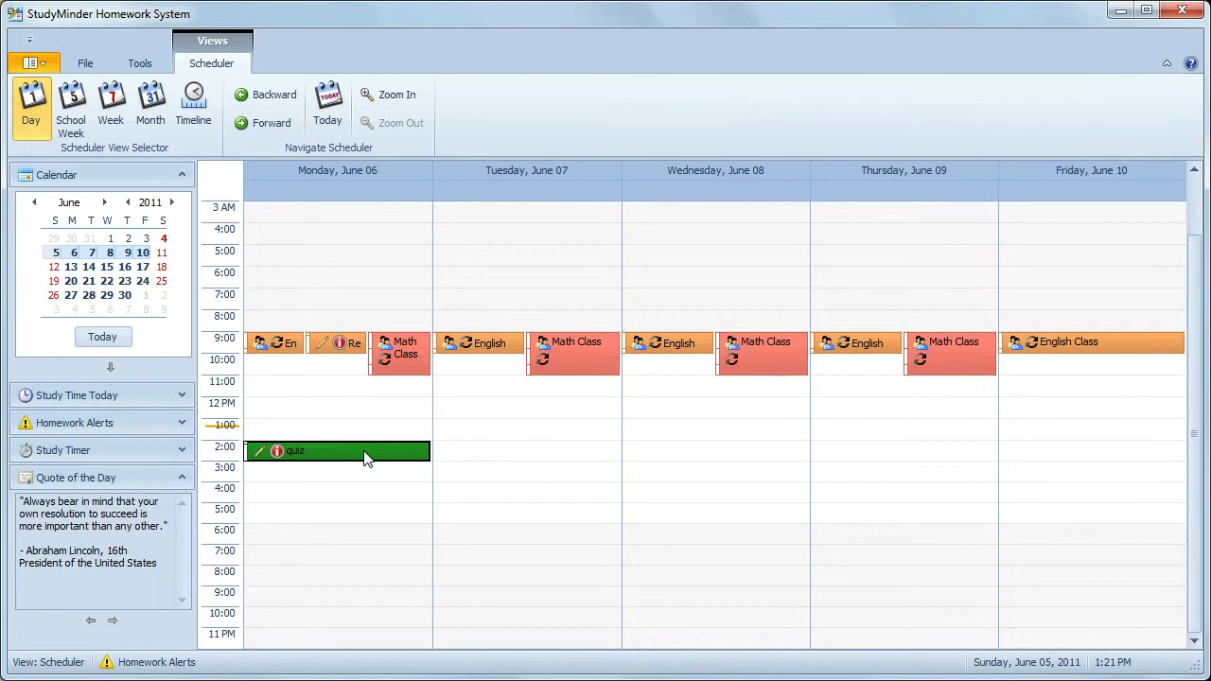
Step: Copy the quiz to Tuesday 2:00 PM, then duplicate both 2:00 quizzes to 4:00 PM
left_click_drag(367, 457, 480, 473)
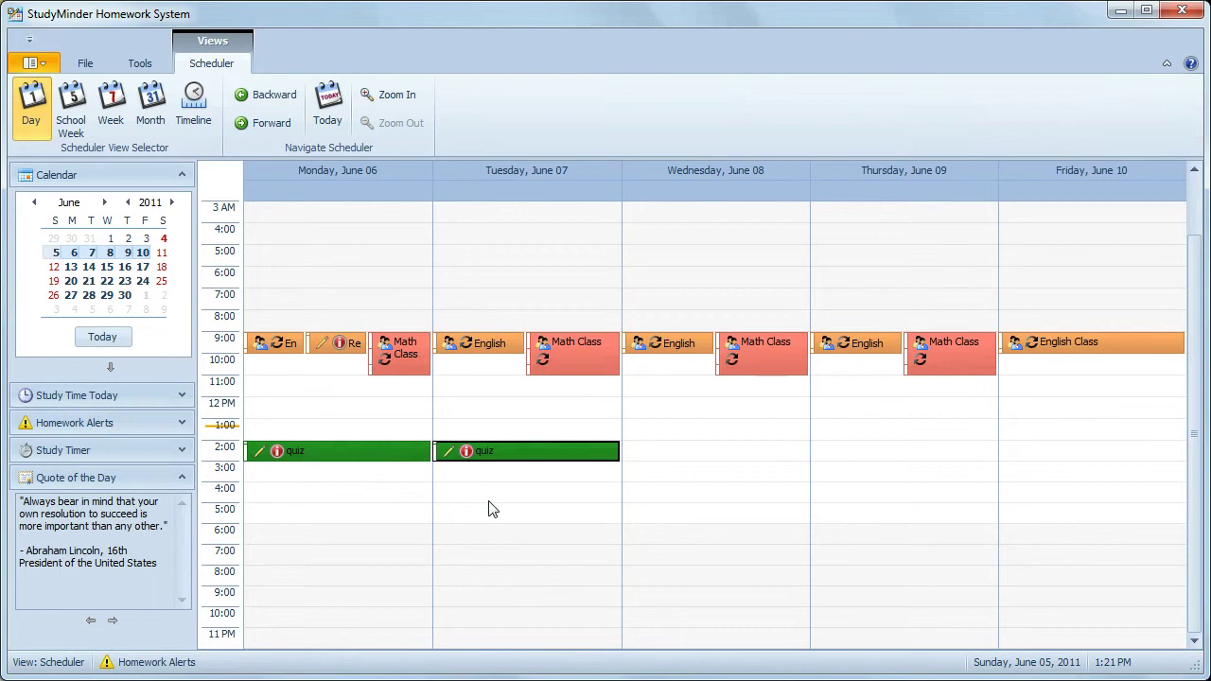
left_click(333, 455)
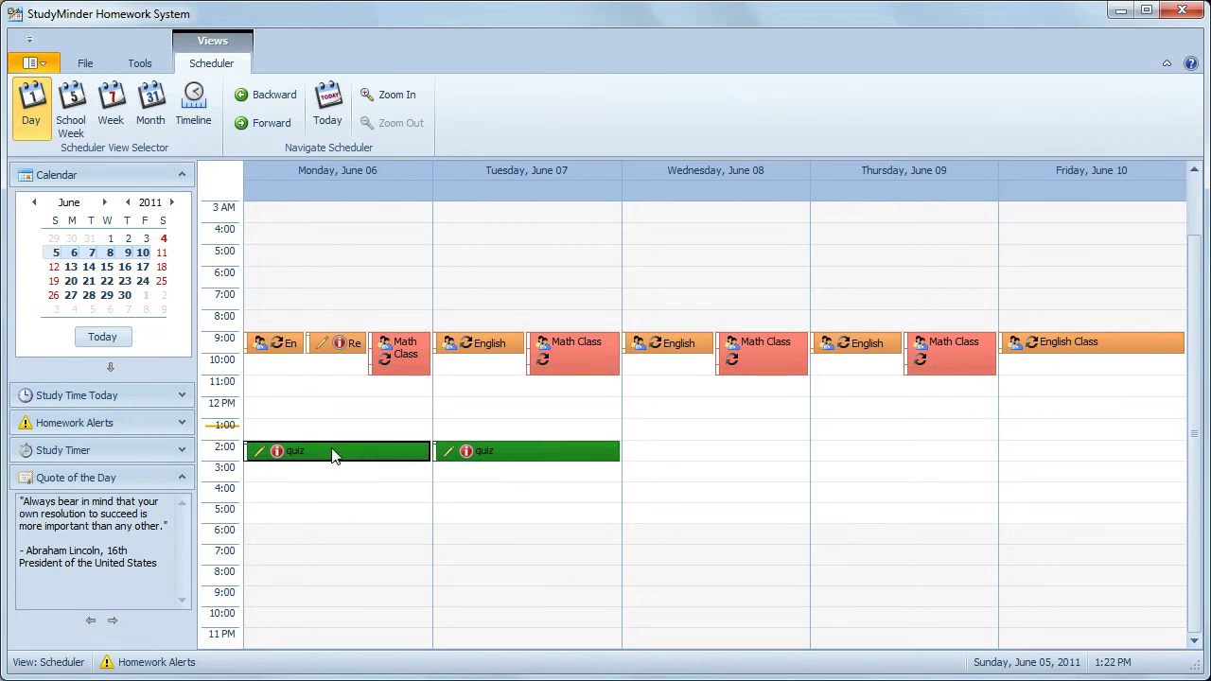
left_click(535, 455, "ctrl")
right_click(533, 455)
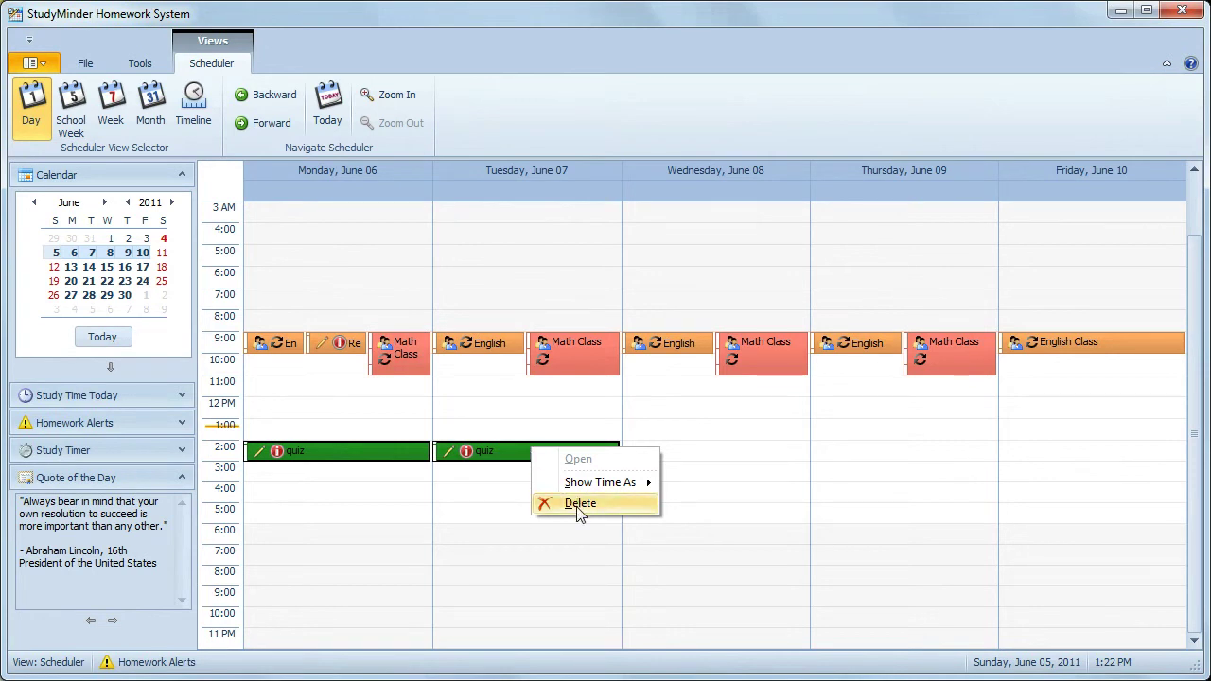
left_click(486, 456)
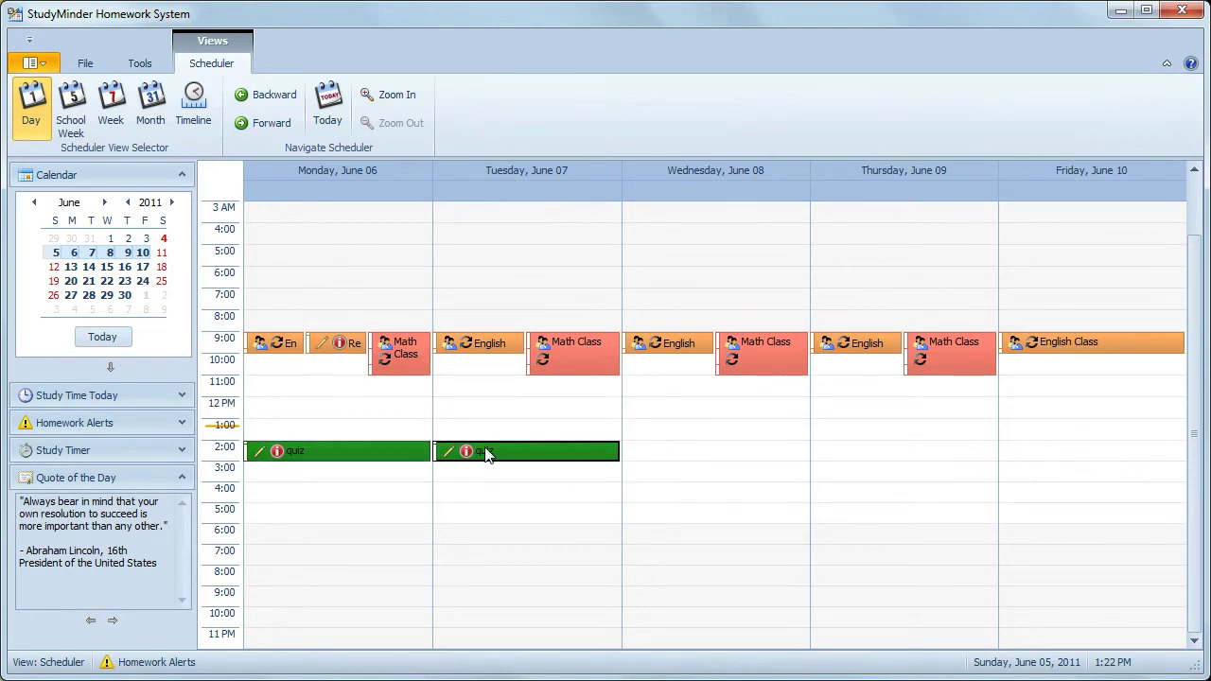
left_click(401, 454)
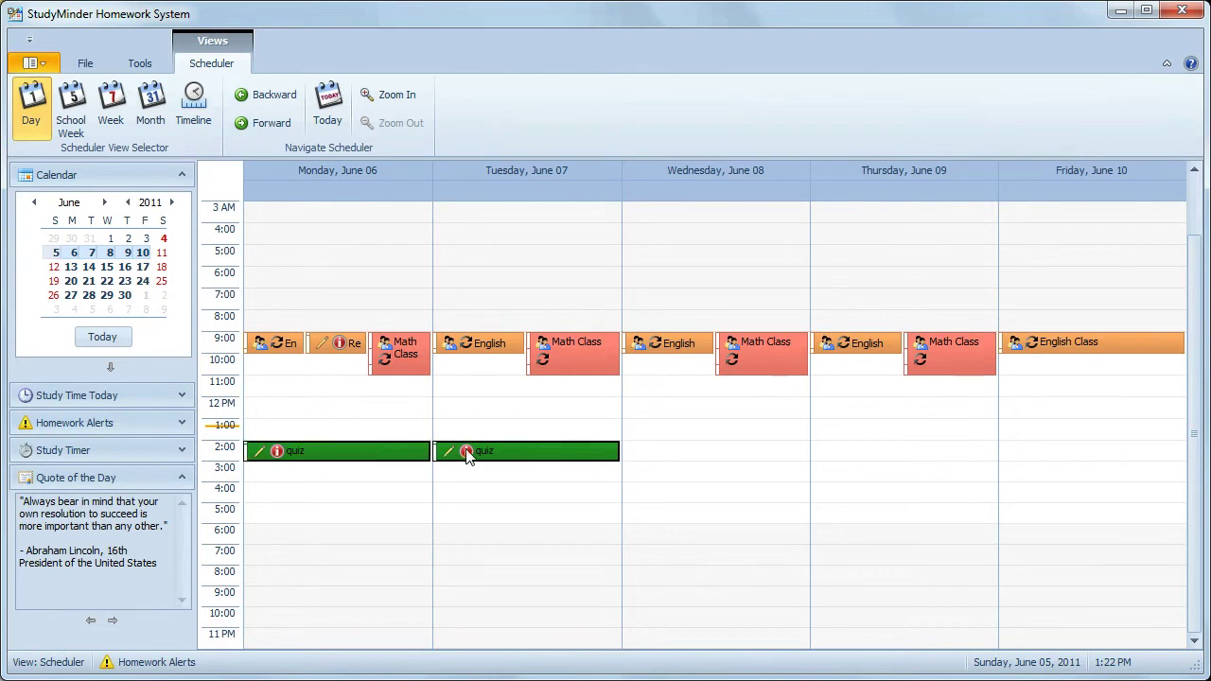
left_click_drag(468, 453, 476, 506)
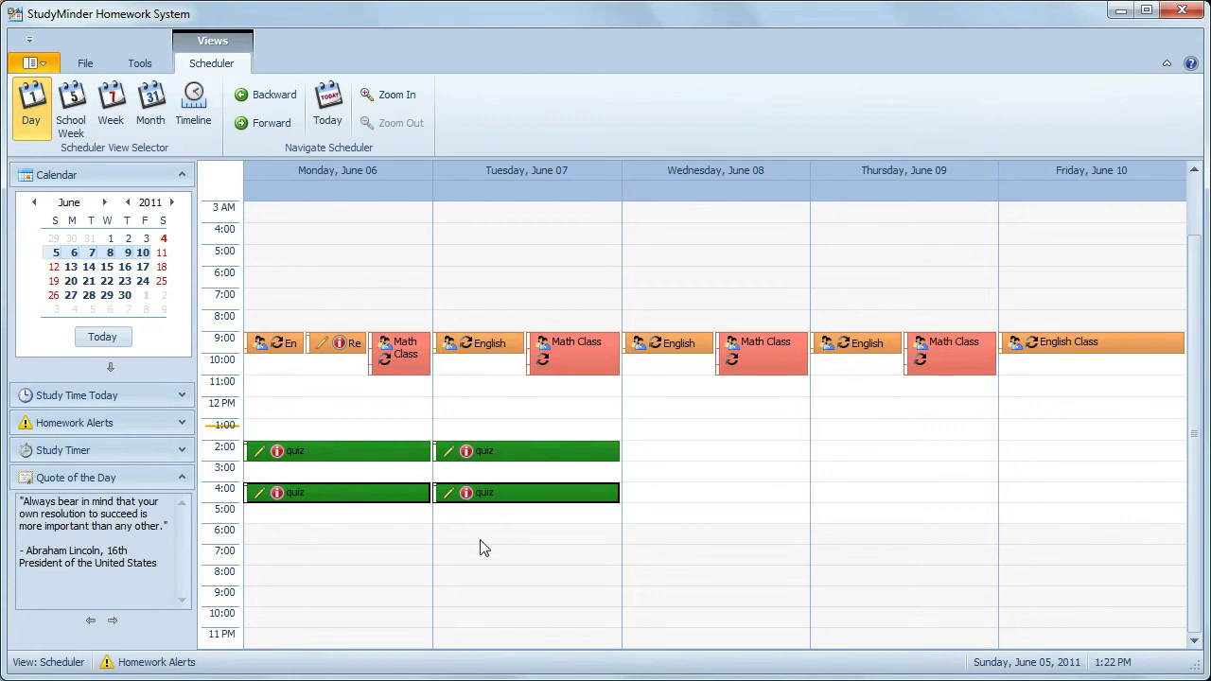
Step: Retitle Tuesday's 4:00 PM quiz as 'quiz on chapter 7' by editing it in place
left_click(509, 491)
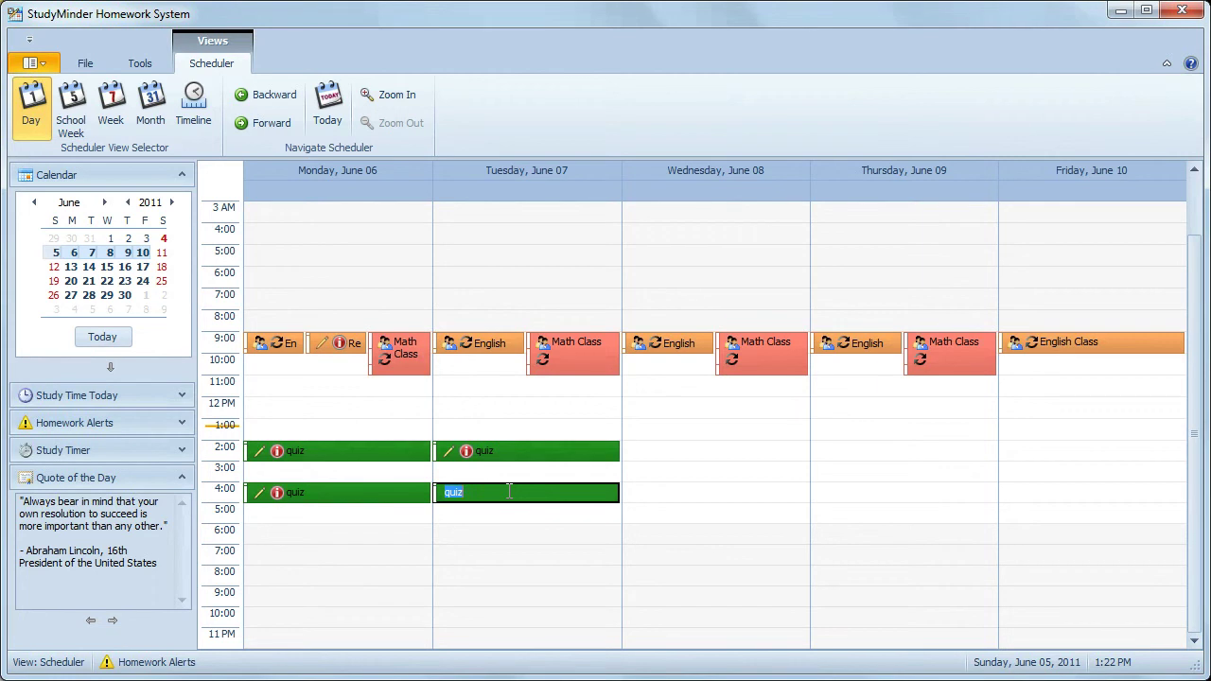
key("BackSpace")
type("quiz on p")
key("BackSpace")
type("chapter 7")
left_click(527, 515)
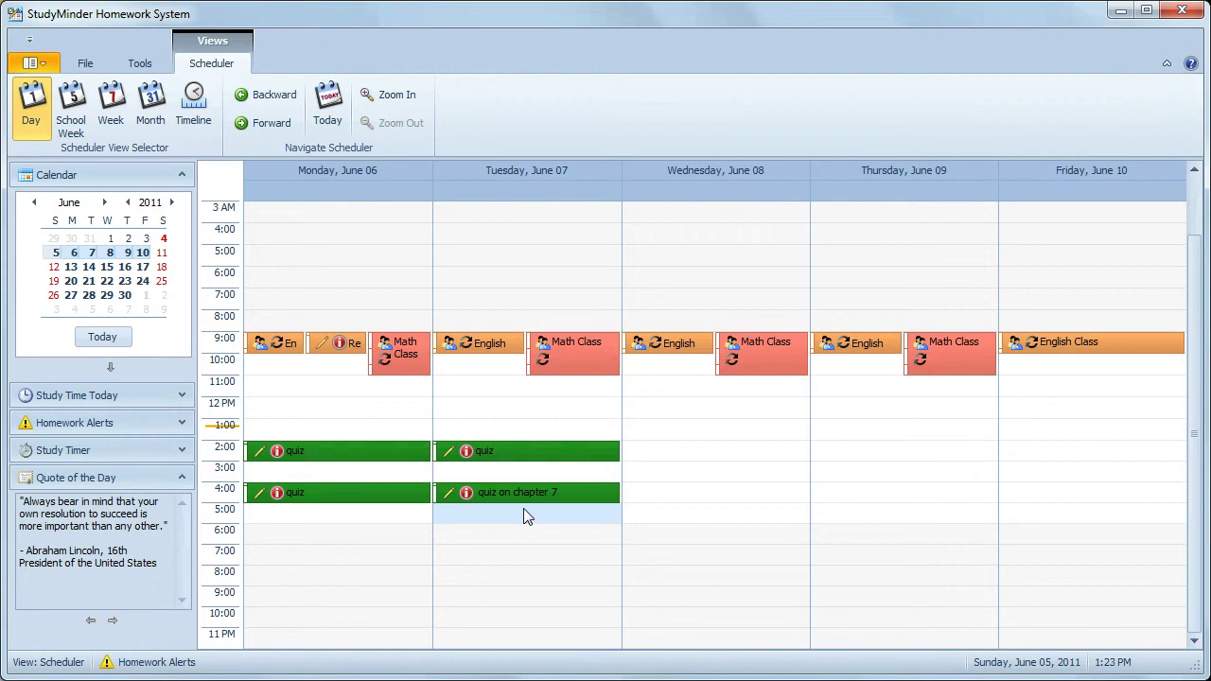
Step: Extend Tuesday's Math Class so it ends around 11:30 instead of the usual time
left_click(566, 363)
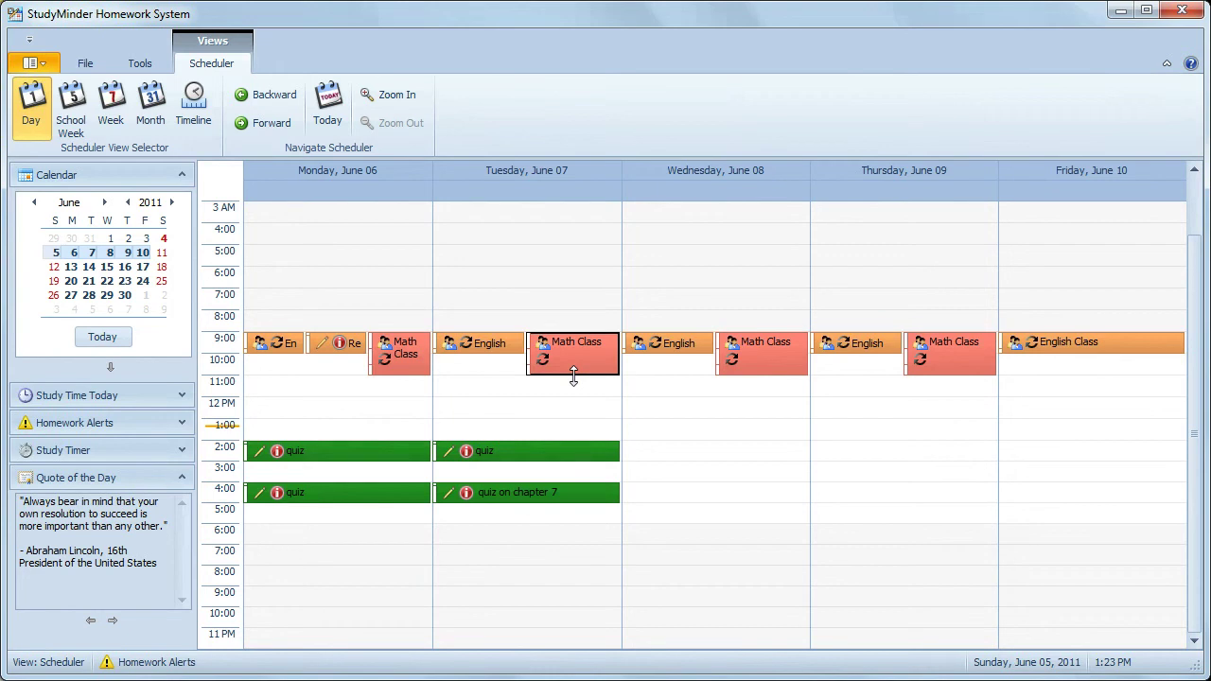
mouse_move(573, 377)
left_mouse_down()
mouse_move(575, 435)
mouse_move(577, 394)
left_mouse_up()
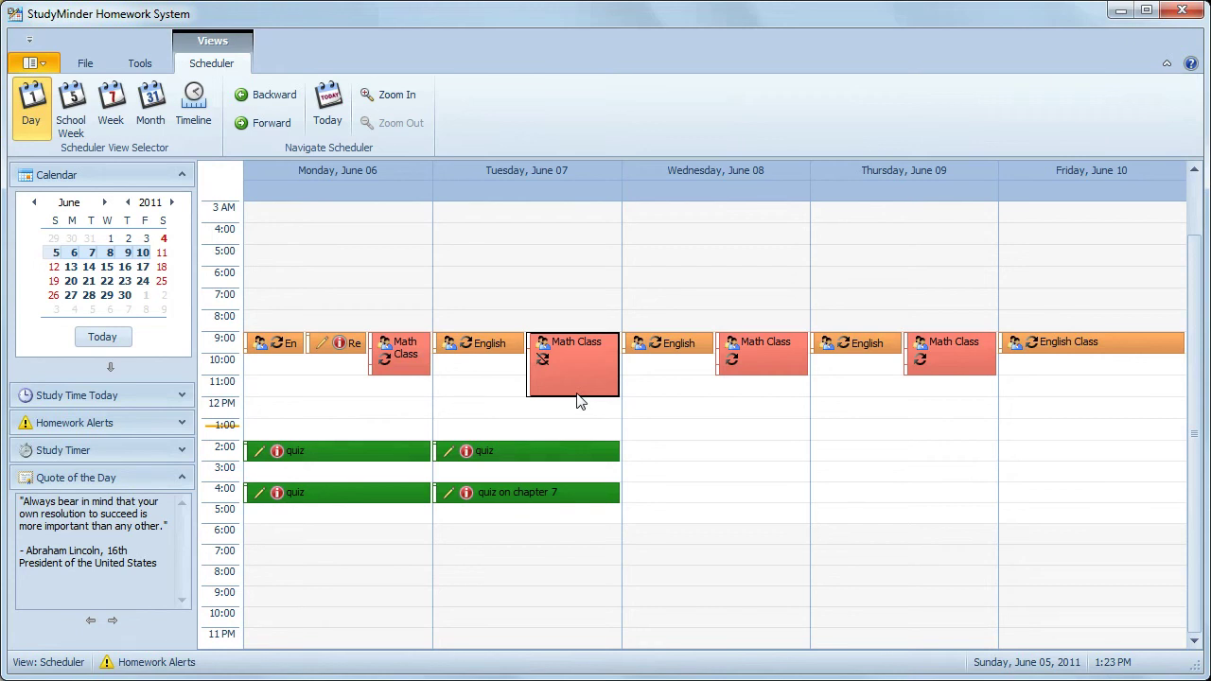
scroll(581, 401, "up", 1)
scroll(580, 402, "up", 1)
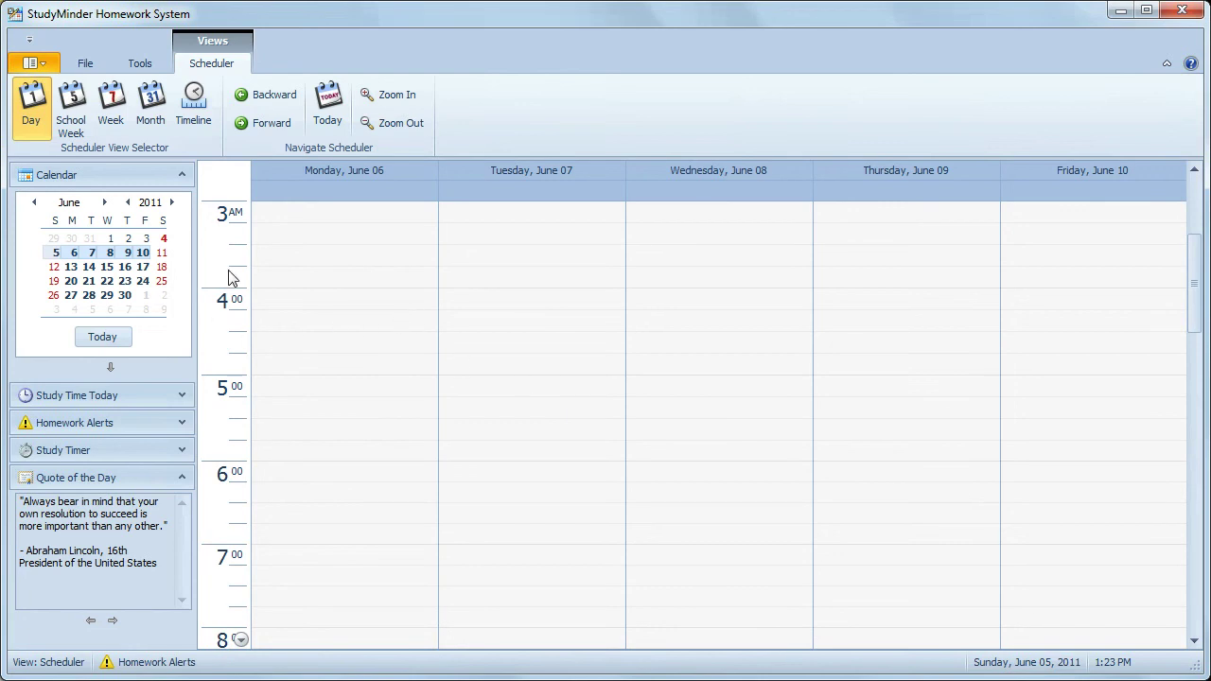
scroll(433, 376, "up", 1)
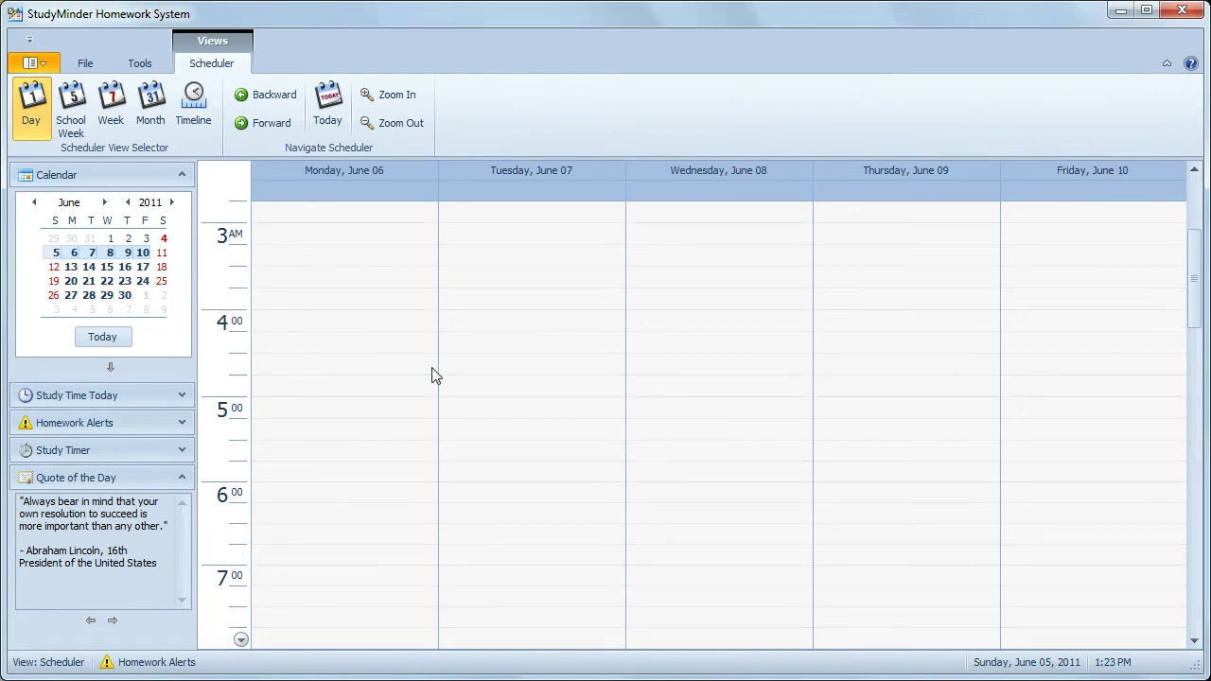
scroll(433, 375, "up", 2)
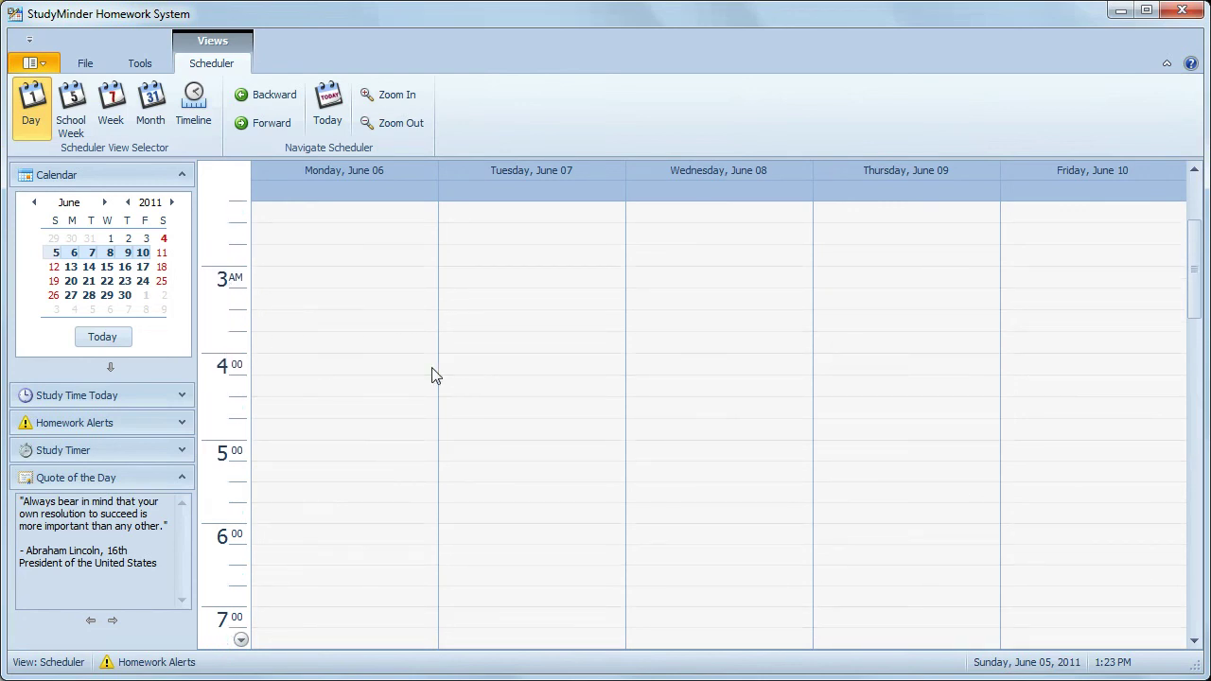
scroll(432, 376, "down", 2)
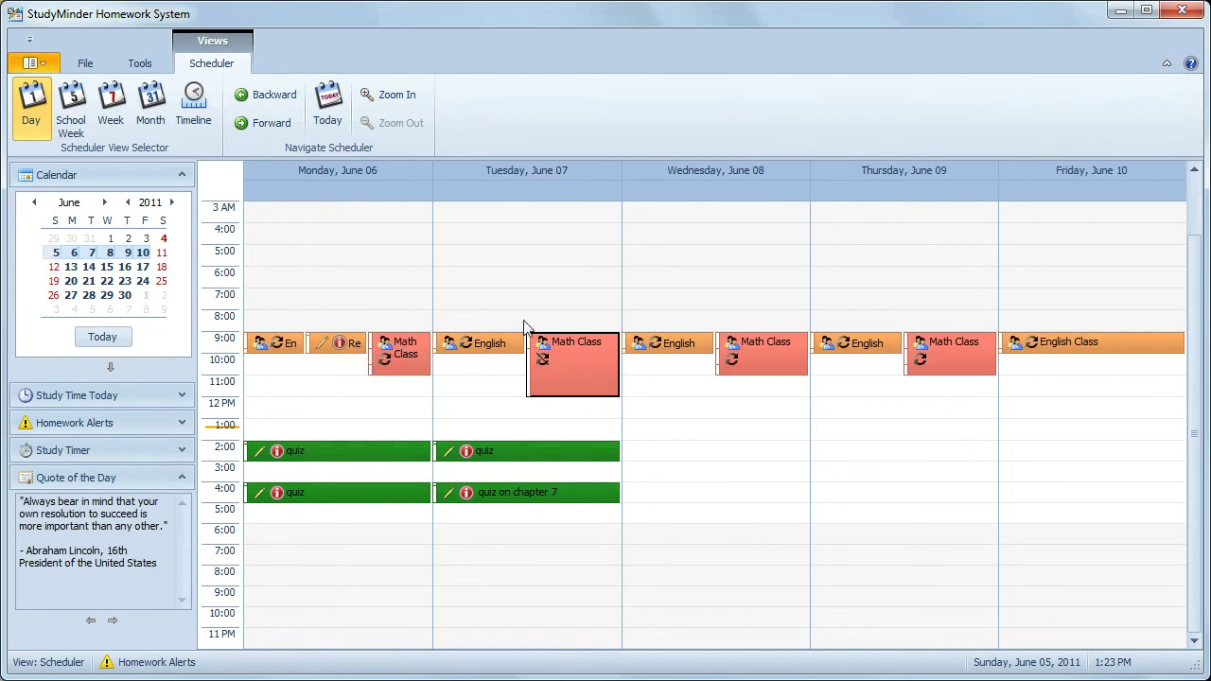
scroll(526, 327, "up", 3)
scroll(526, 327, "down", 3)
scroll(524, 343, "up", 3)
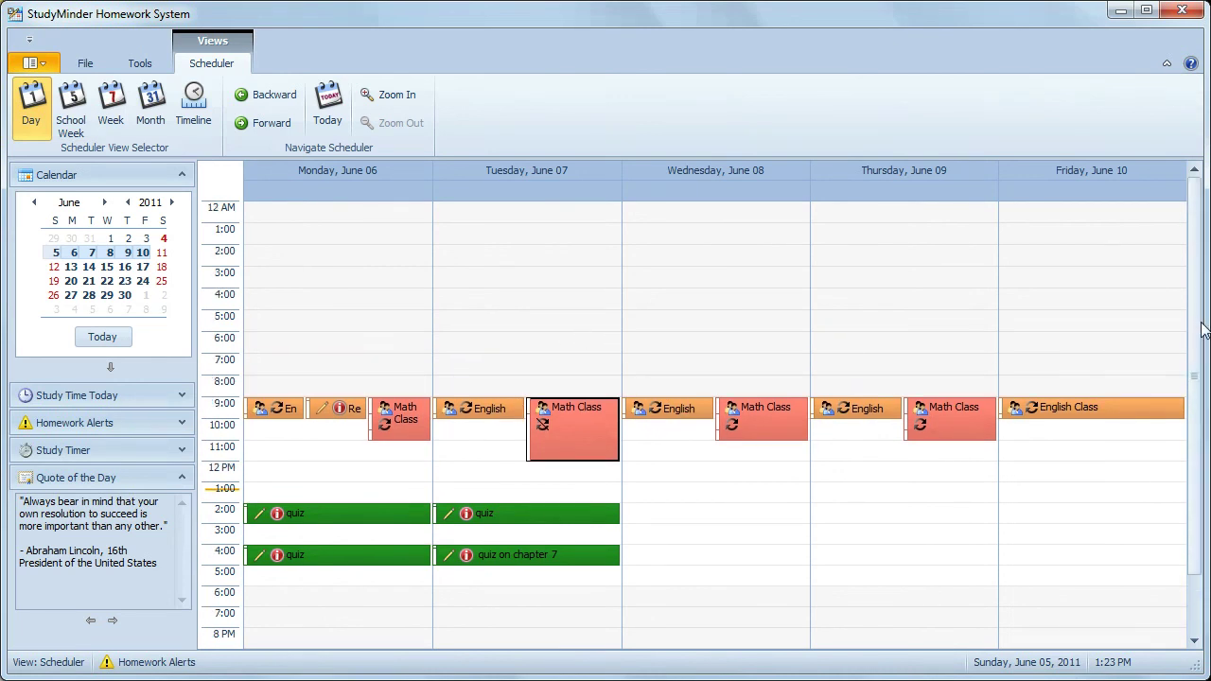
scroll(1200, 379, "down", 2)
scroll(1206, 445, "up", 1)
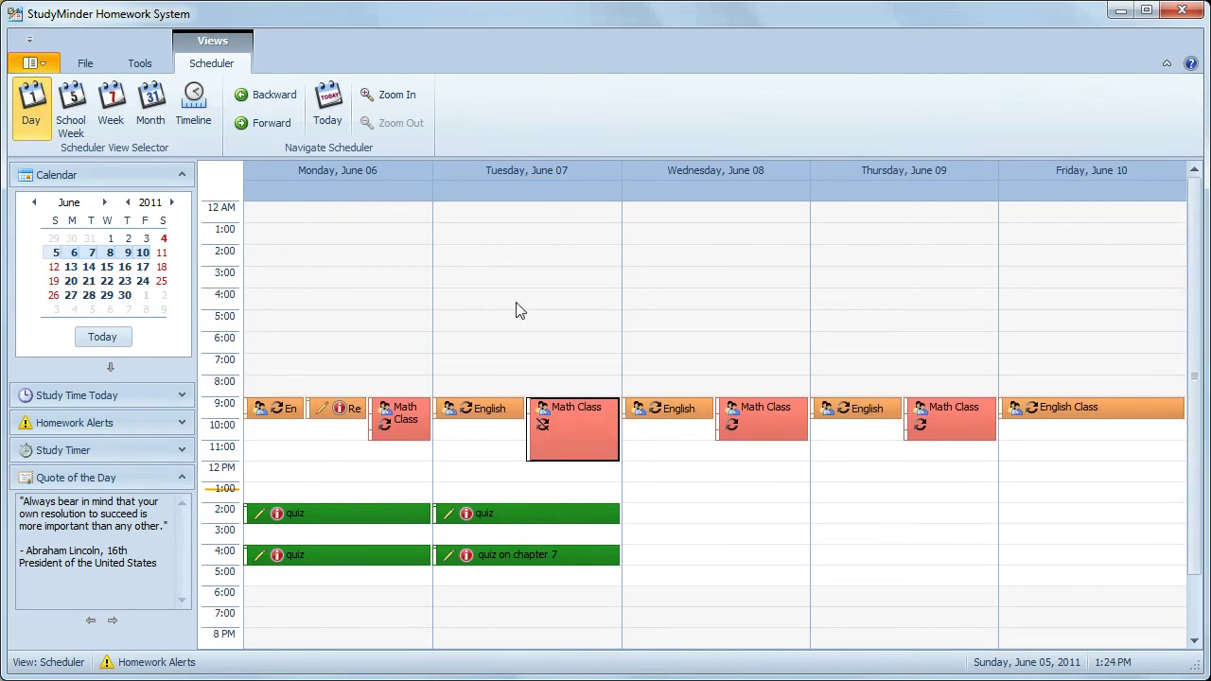